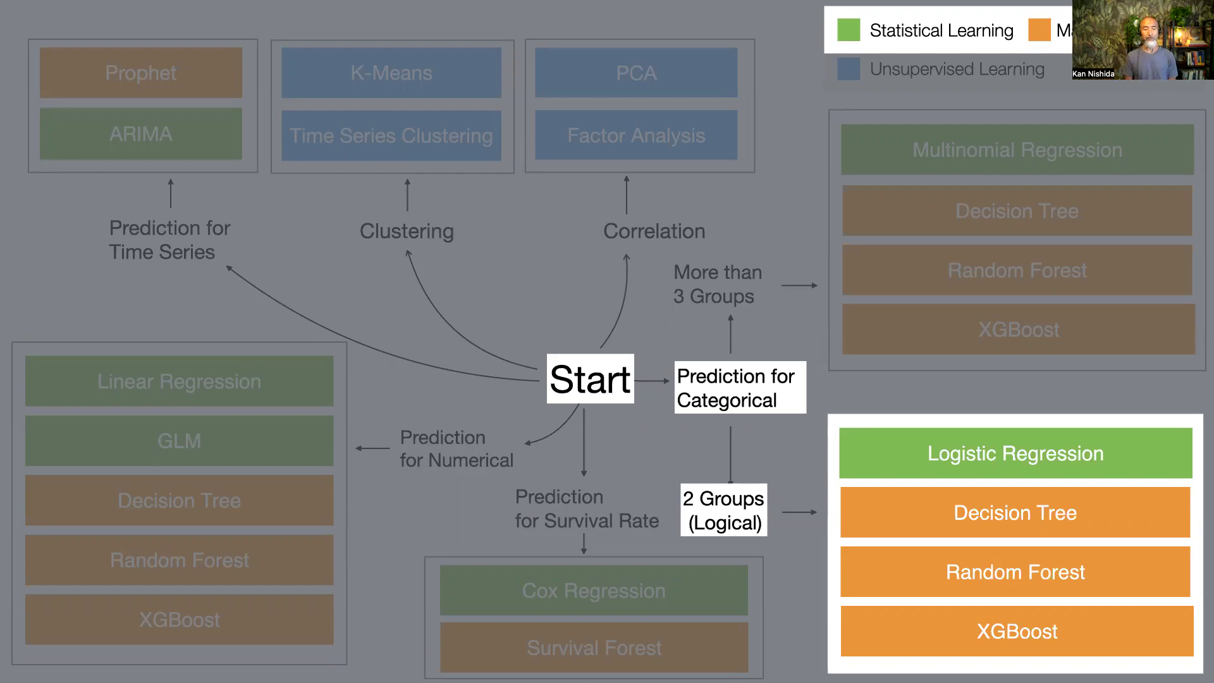
Leave the slideshow, switch to Exploratory and look through the employee table's columns from Age to JobSatisfaction.
key("Right")
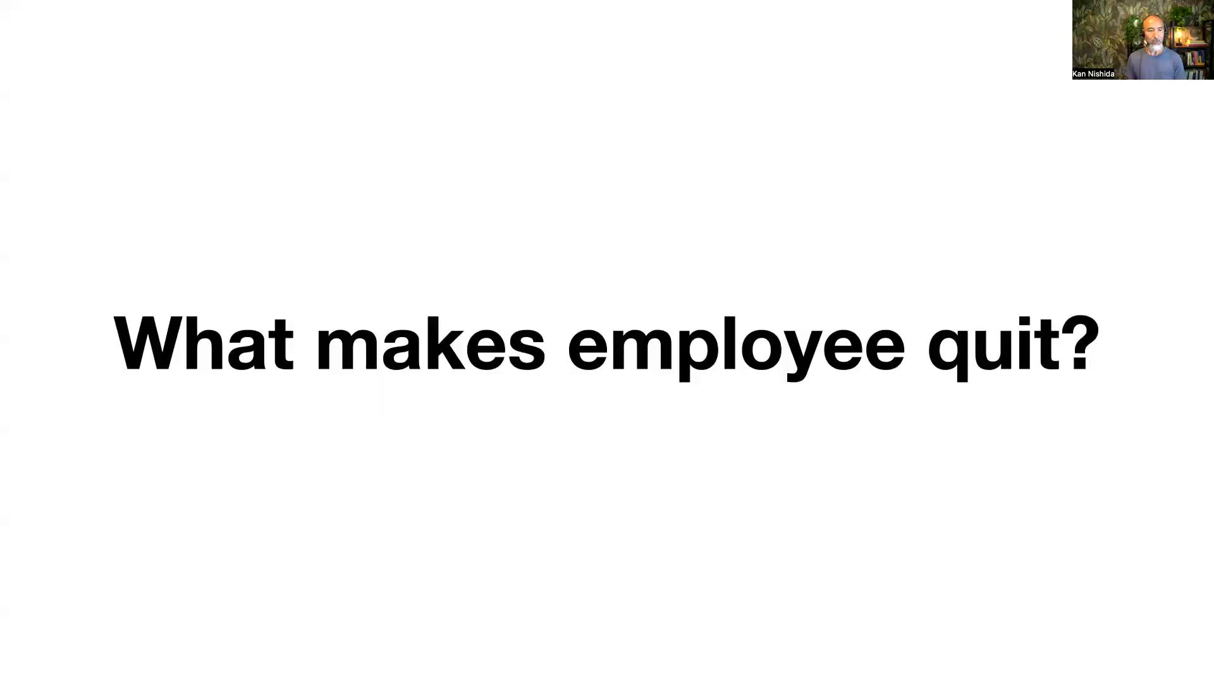
key("Escape")
key("super+Tab")
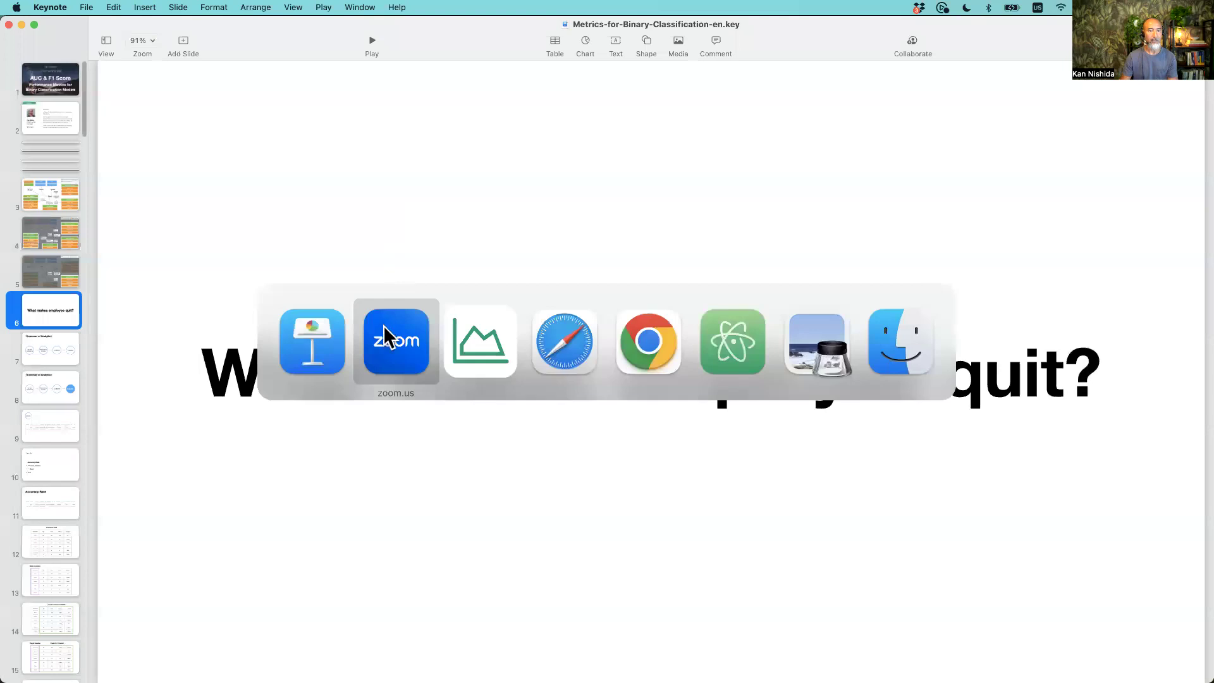
left_click(458, 344)
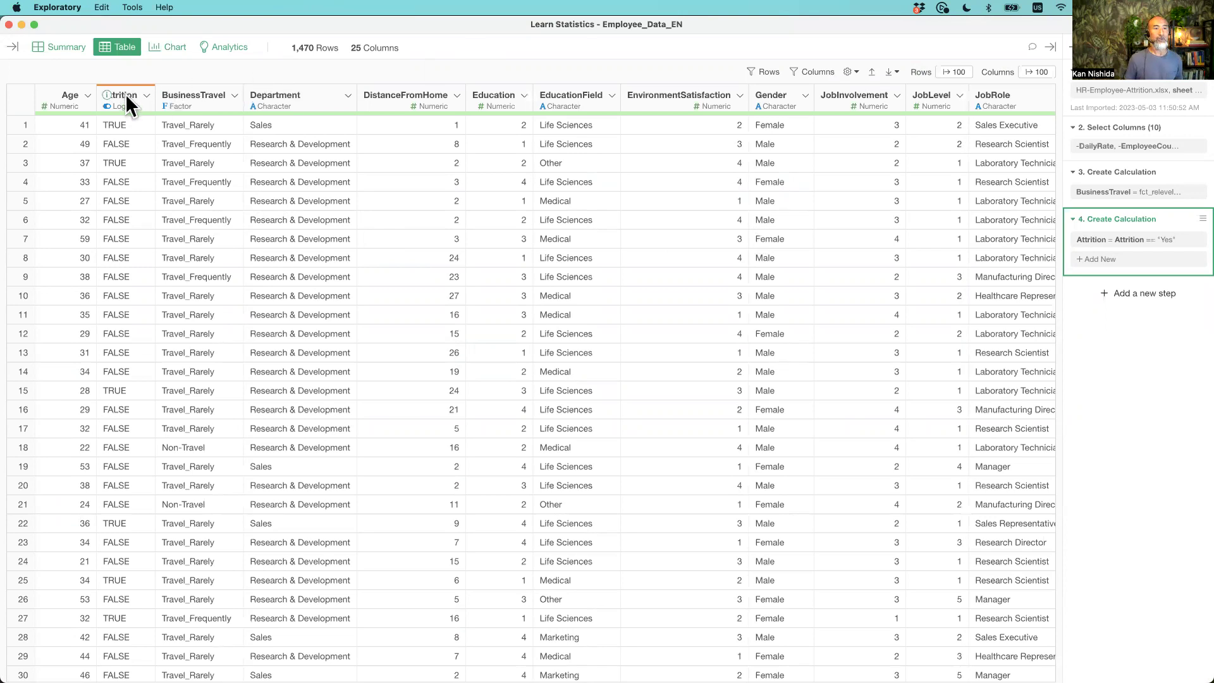
mouse_move(105, 95)
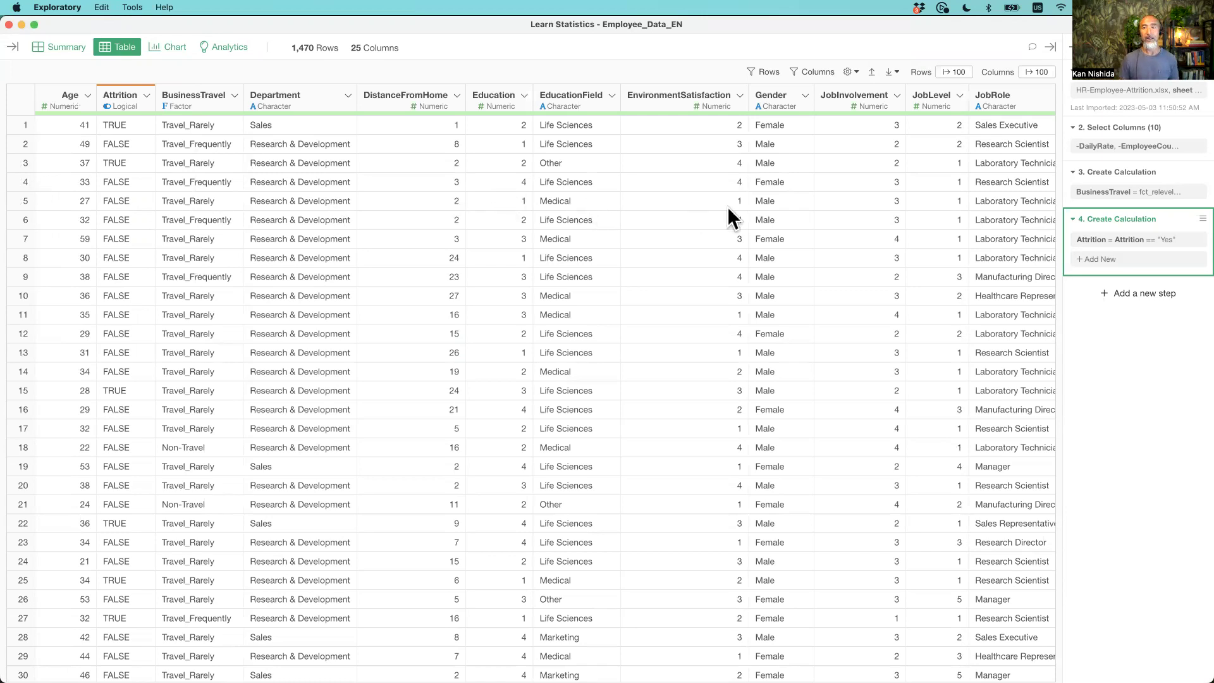
scroll(727, 205, "right", 5)
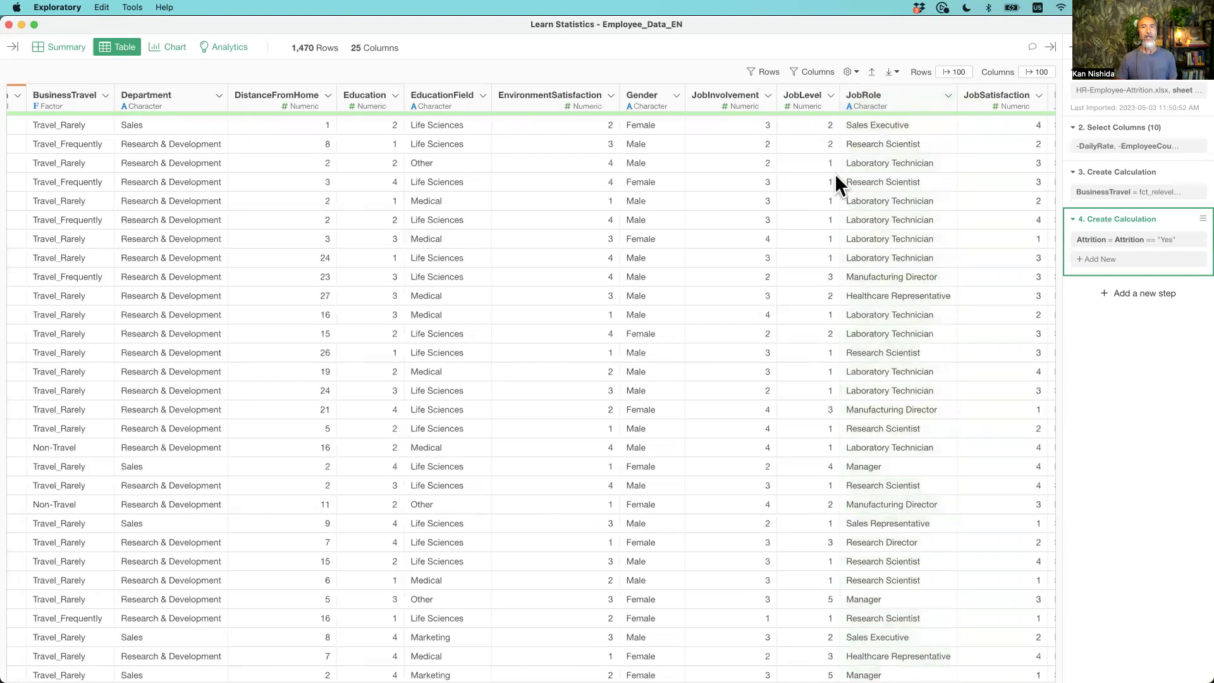
scroll(836, 177, "left", 3)
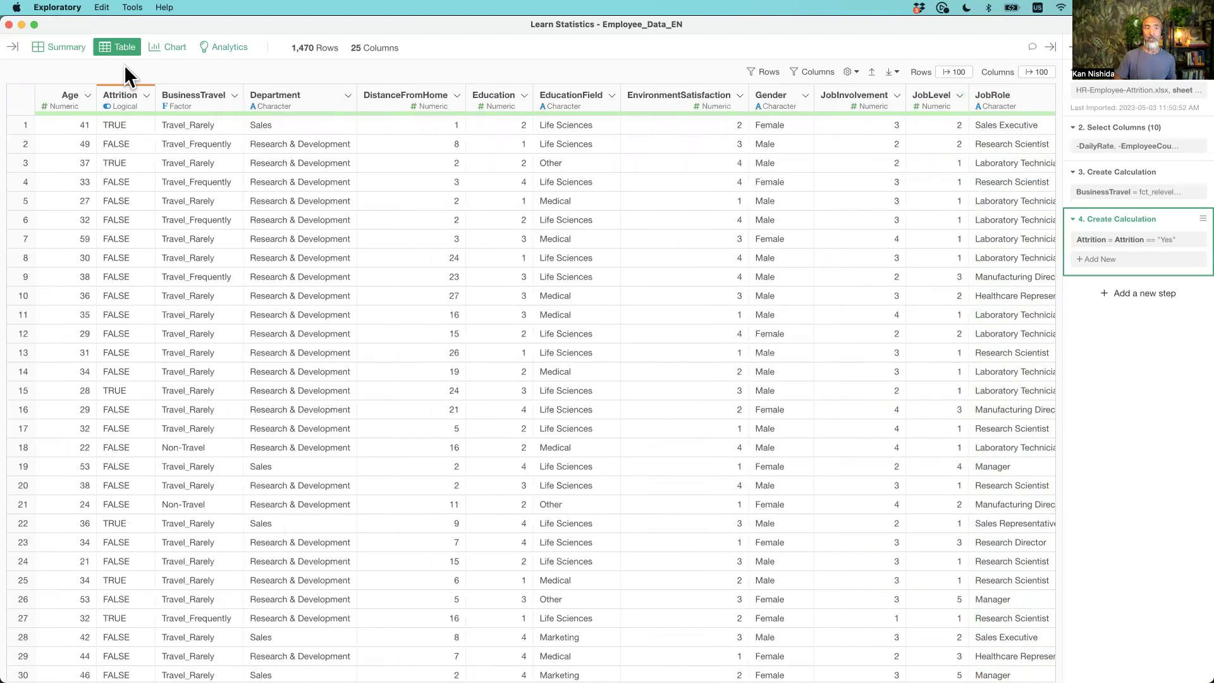
Set up Analytics 10 as a Logistic Regression with Attrition as the target variable.
left_click(224, 47)
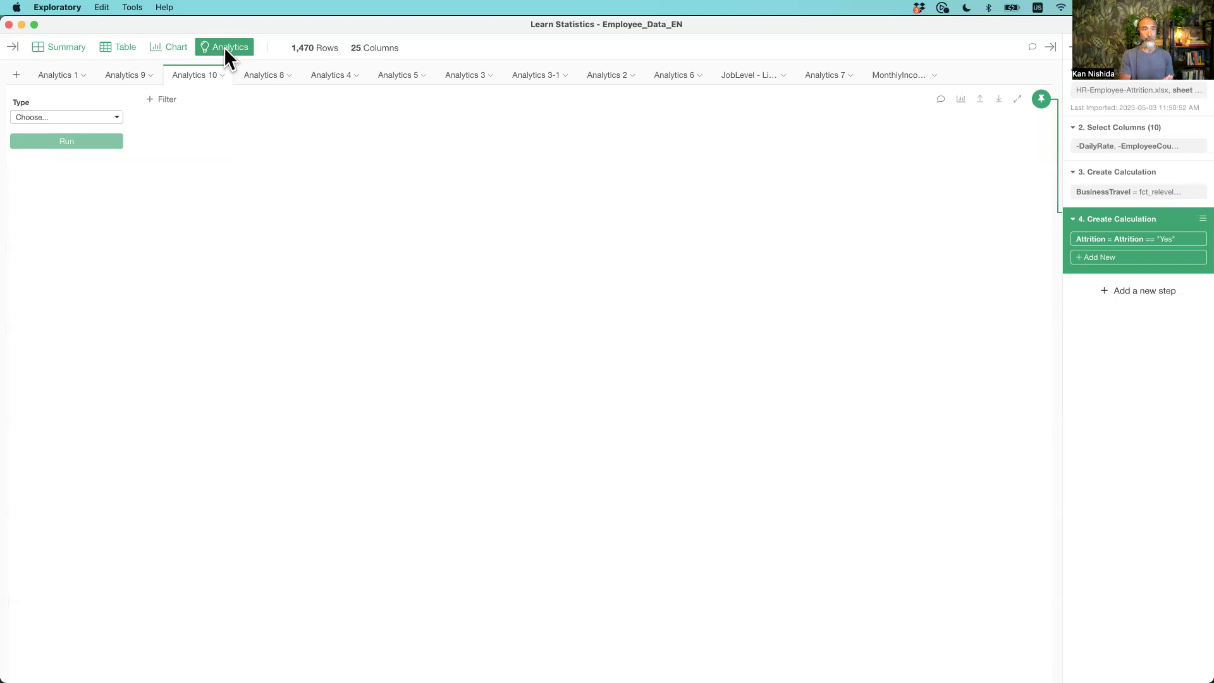
left_click(53, 118)
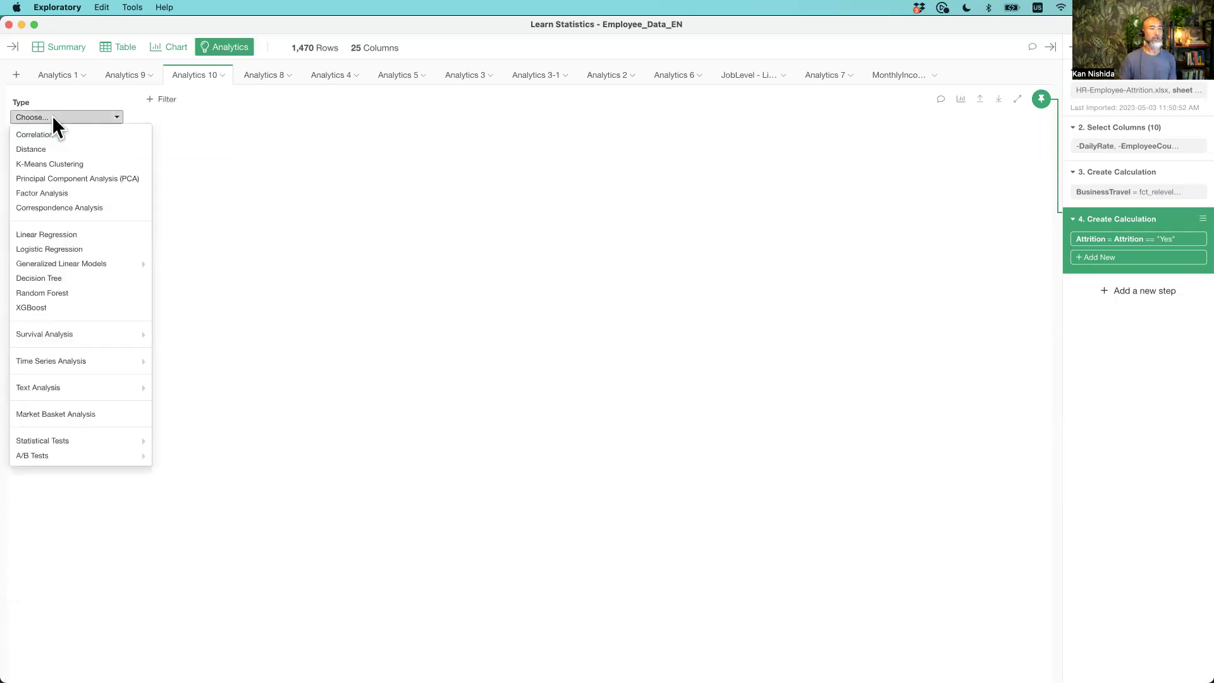
left_click(37, 249)
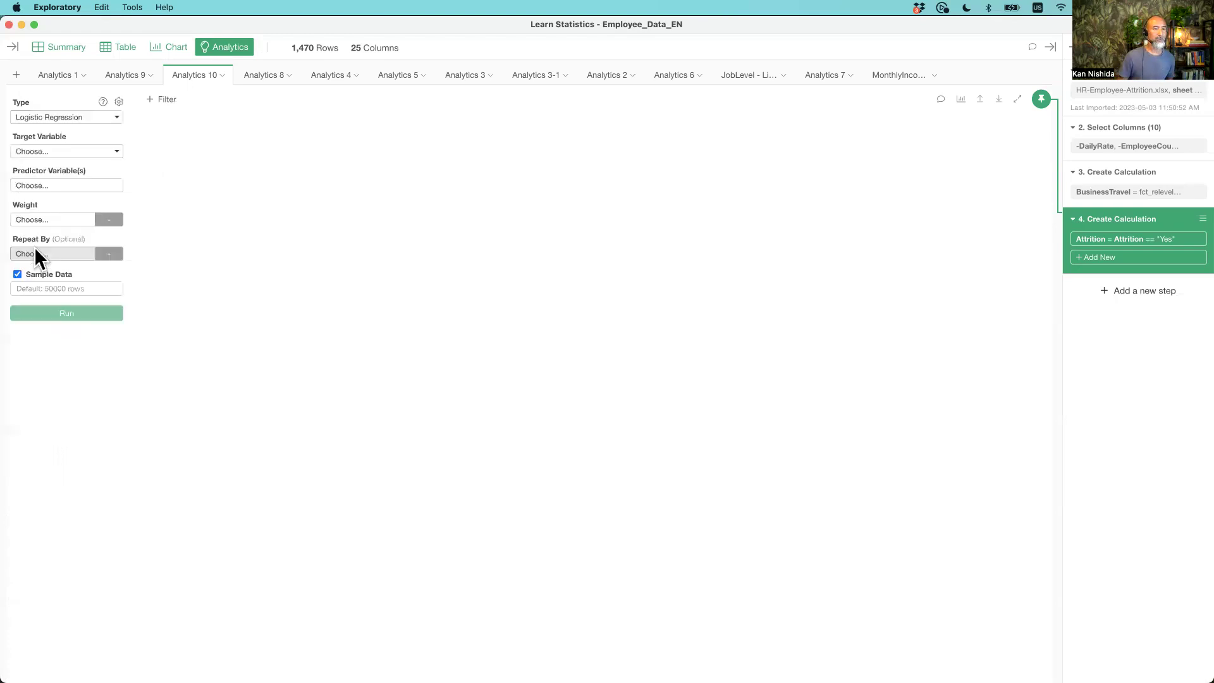
left_click(66, 152)
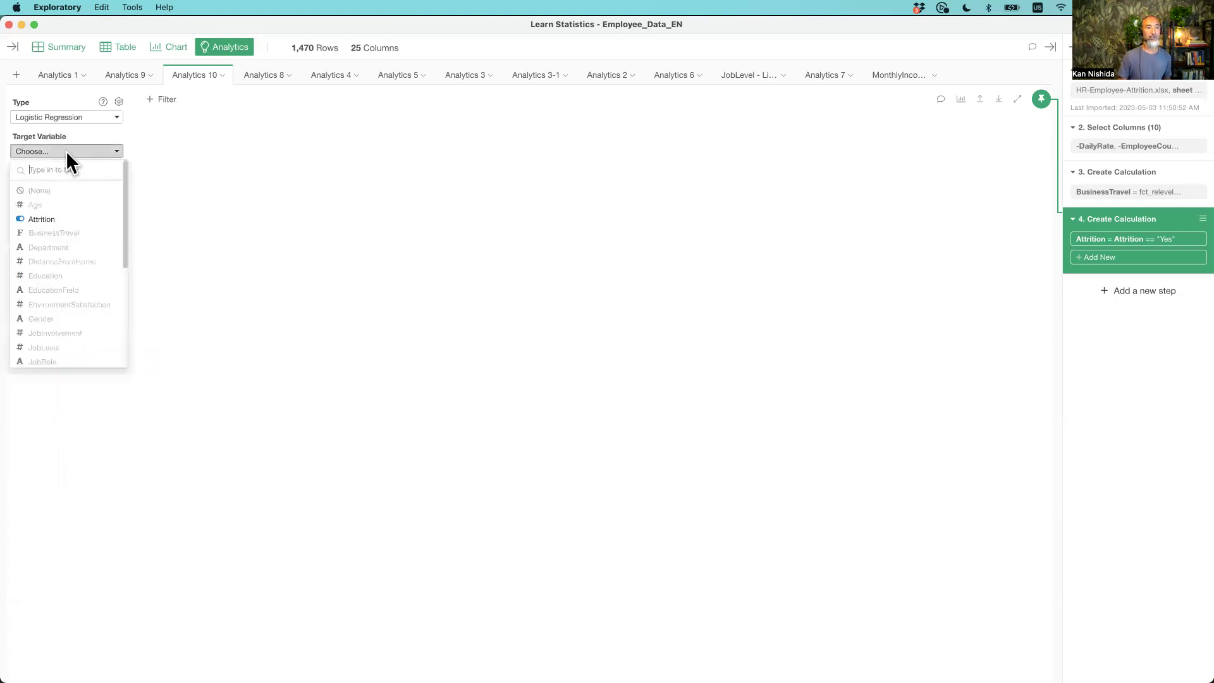
left_click(60, 218)
Select all columns from Age to WorkLifeBalance as predictor variables.
left_click(46, 185)
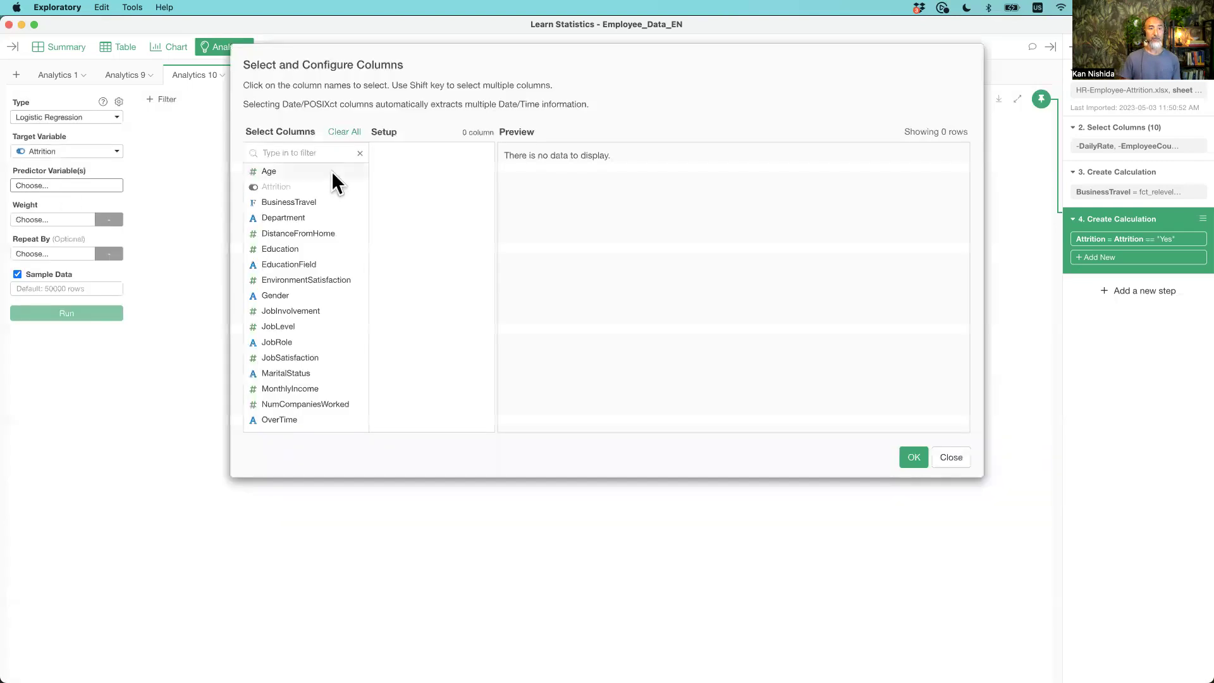
left_click(308, 168)
scroll(303, 292, "down", 4)
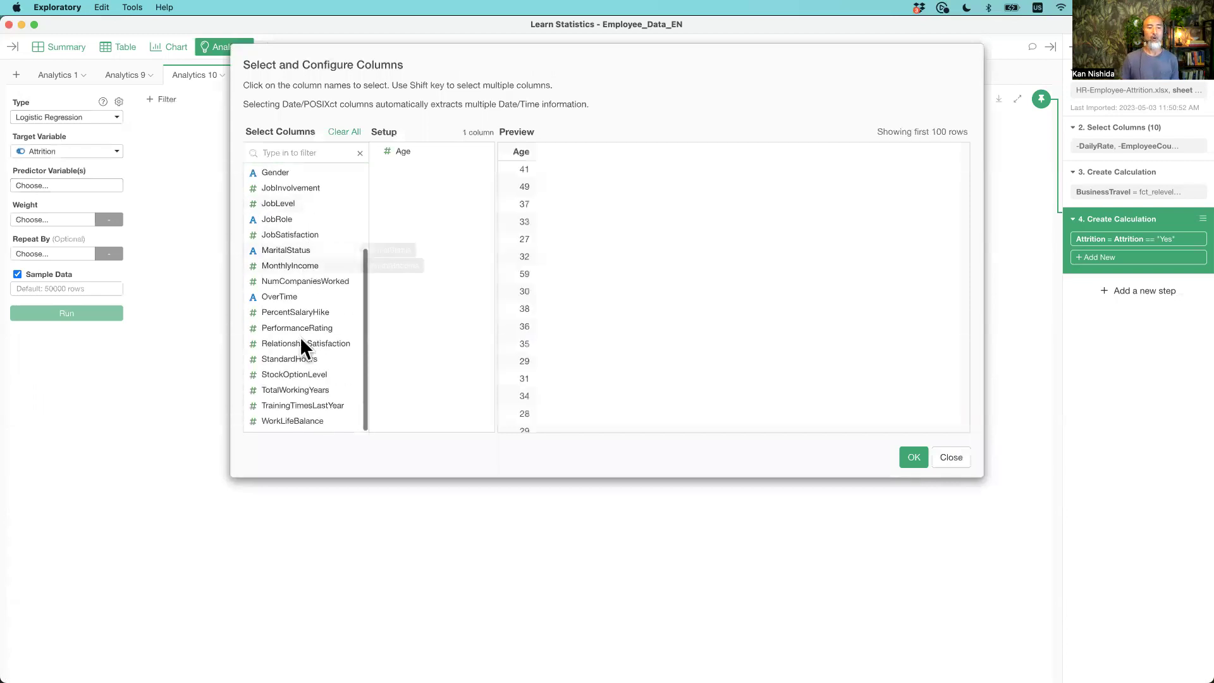
left_click(295, 421, "shift")
scroll(287, 300, "up", 4)
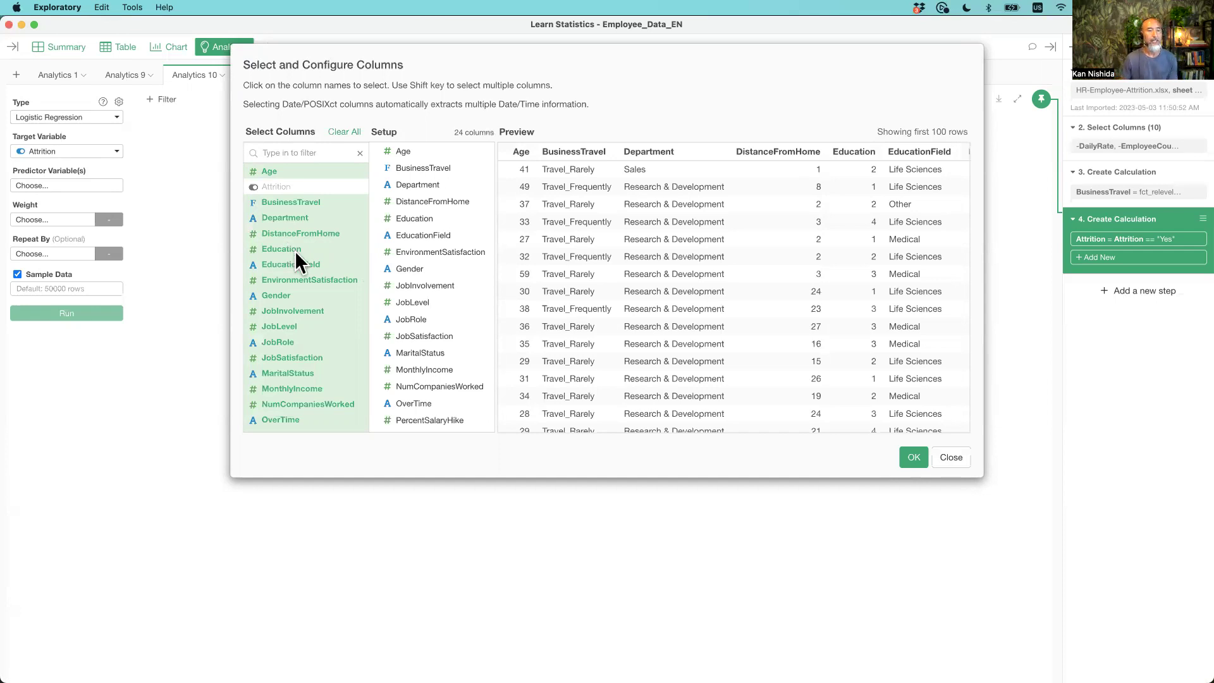
Exclude Department and MonthlyIncome from the predictors and apply the column selection.
left_click(283, 216)
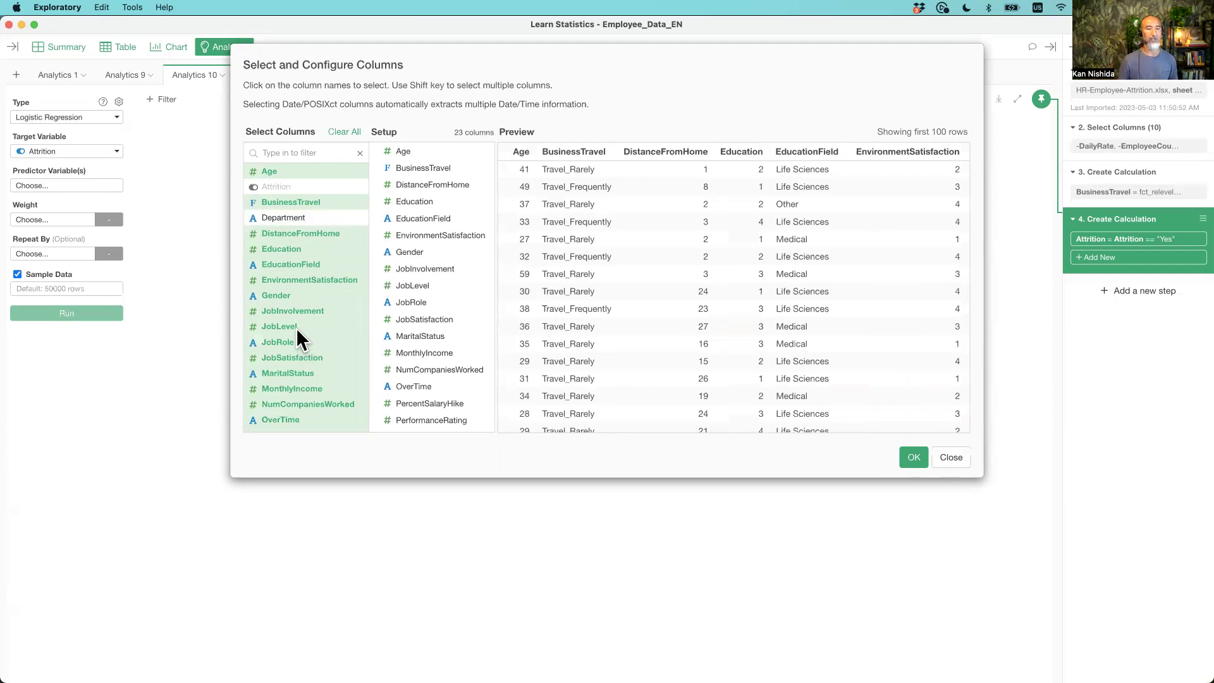
left_click(301, 390)
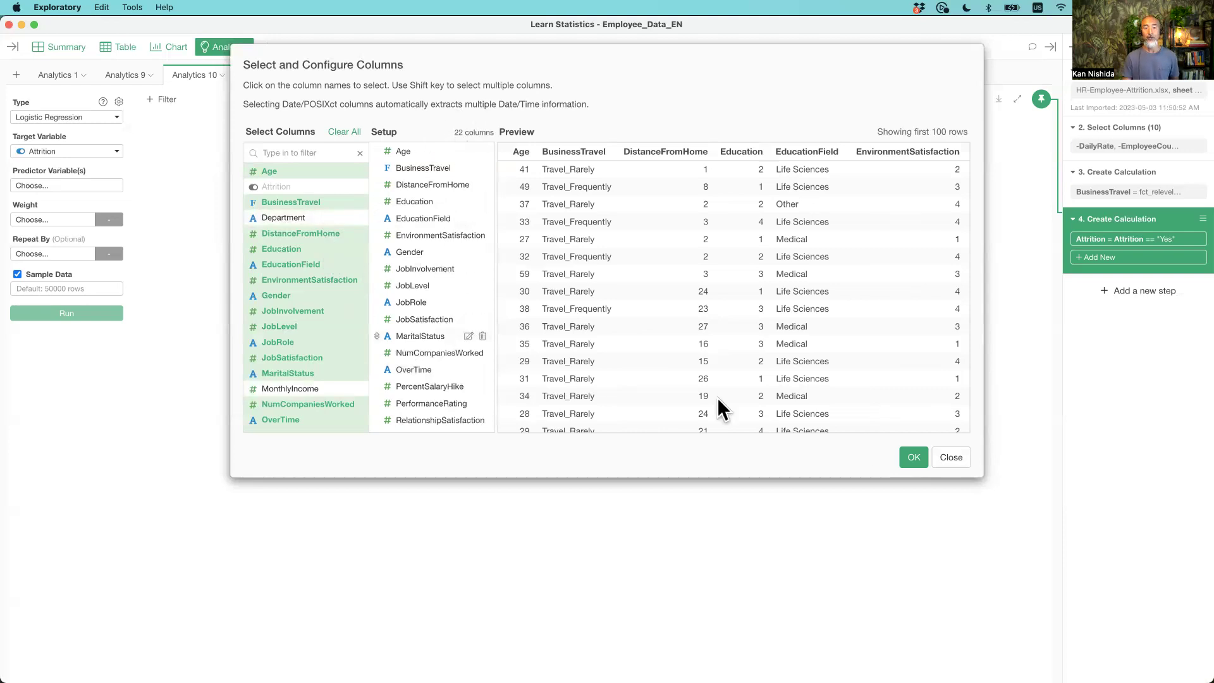
left_click(911, 458)
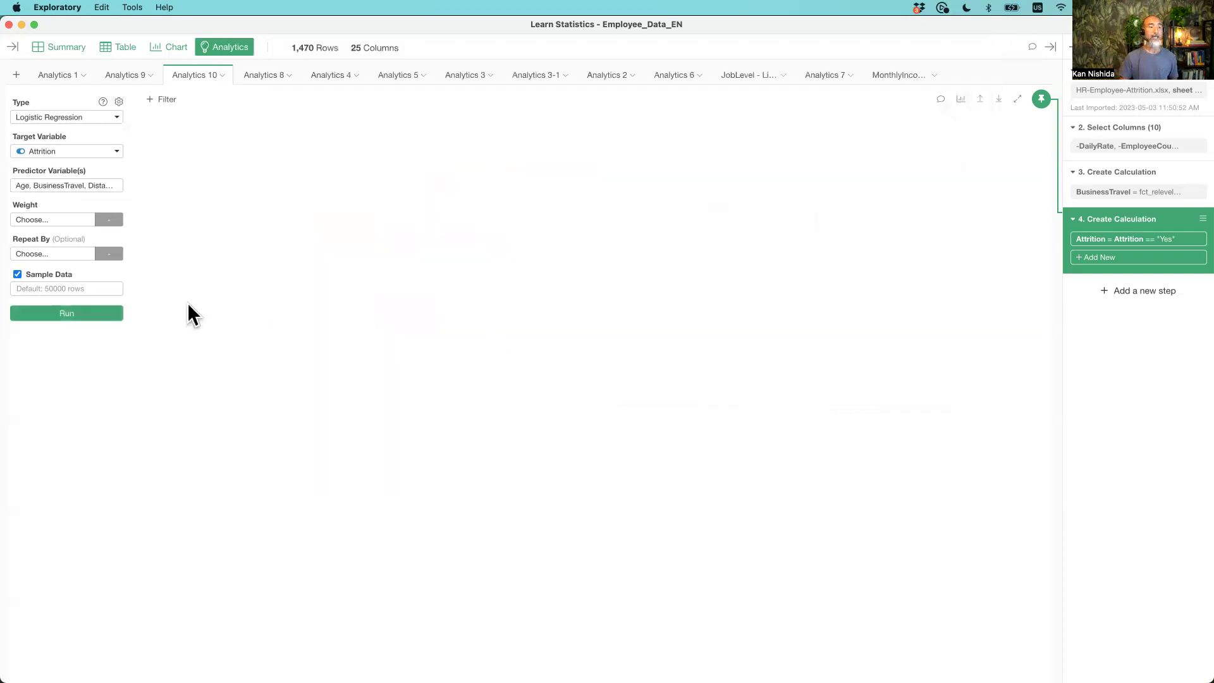
Run the logistic regression and inspect the variable importance of JobRole and OverTime.
left_click(50, 315)
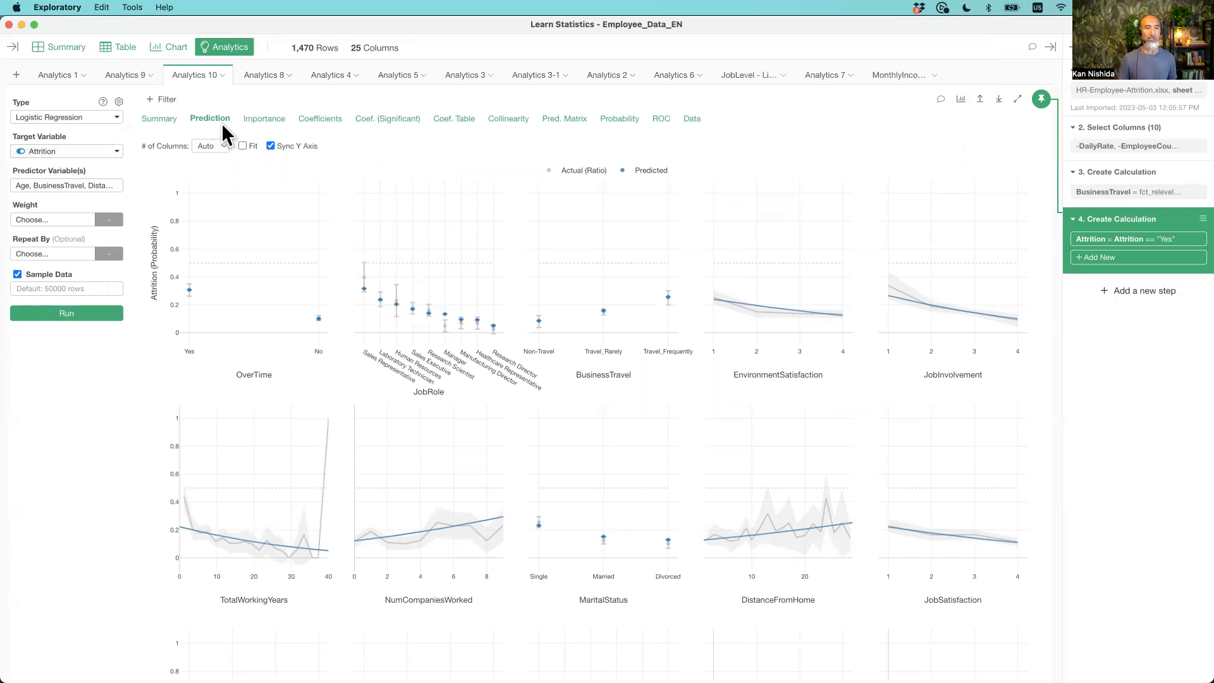
left_click(257, 120)
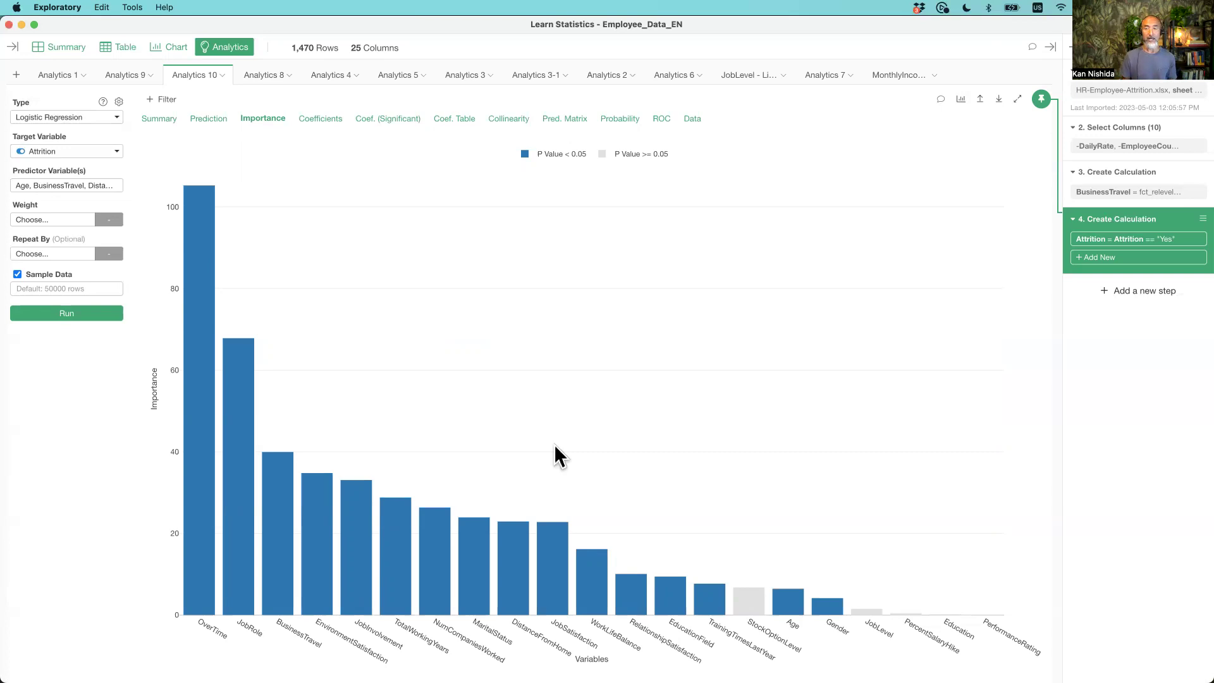
mouse_move(248, 448)
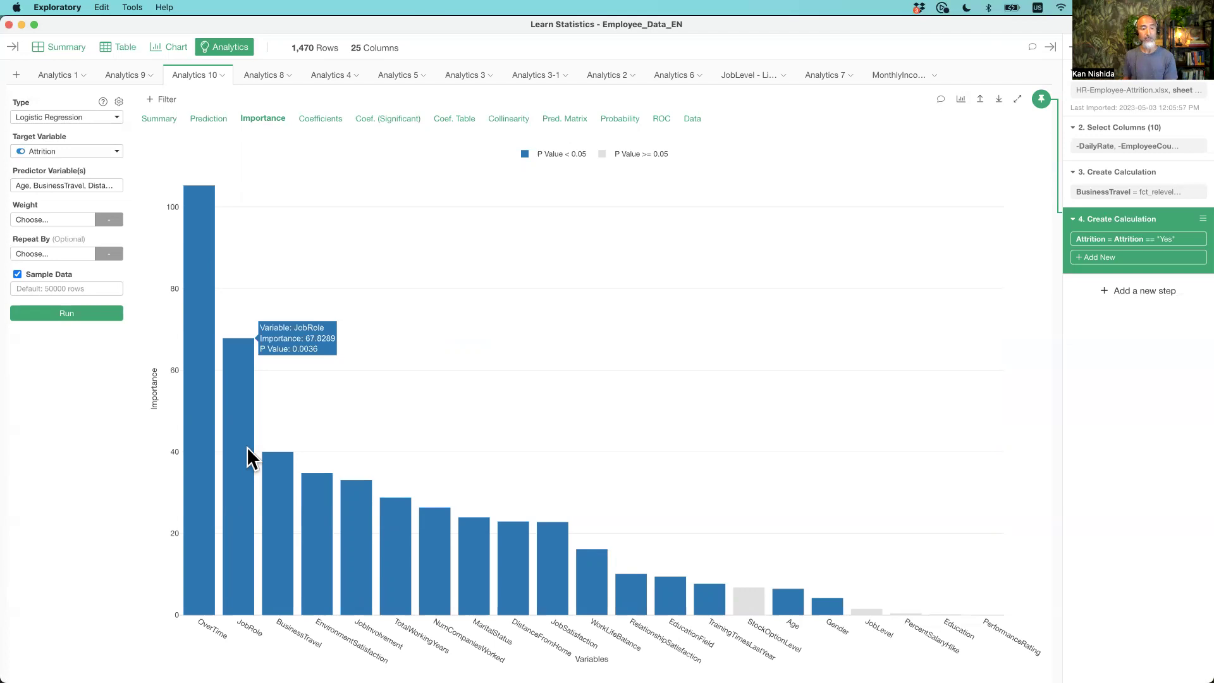
mouse_move(193, 428)
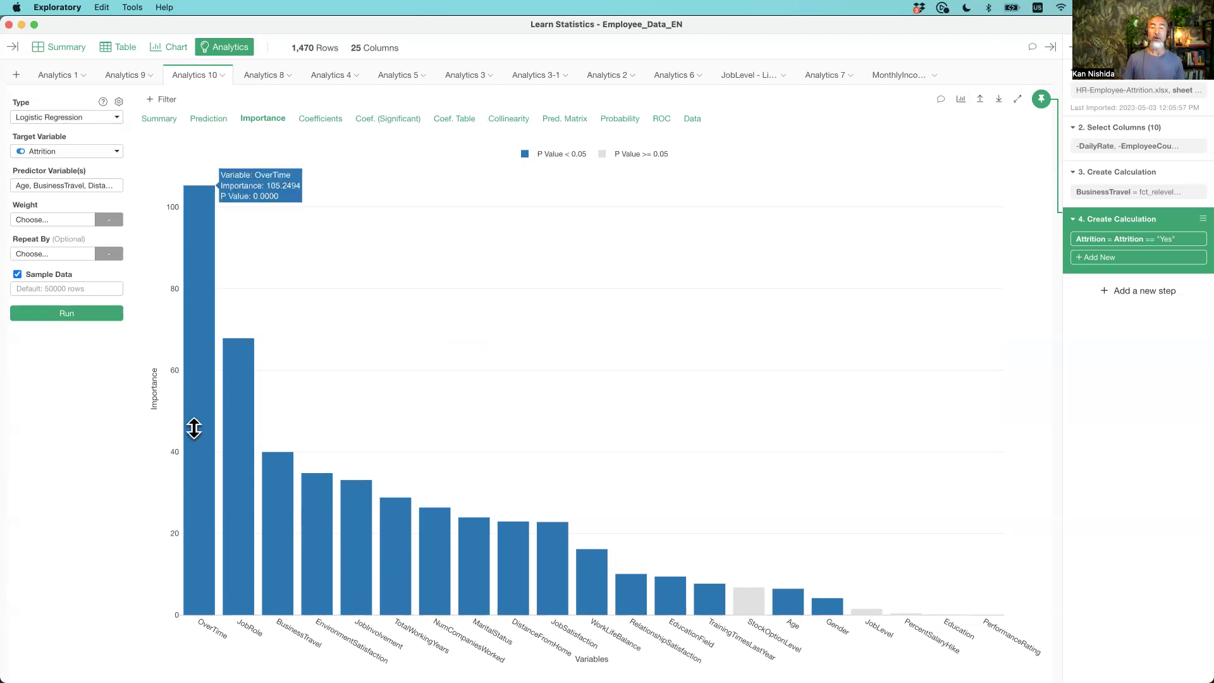
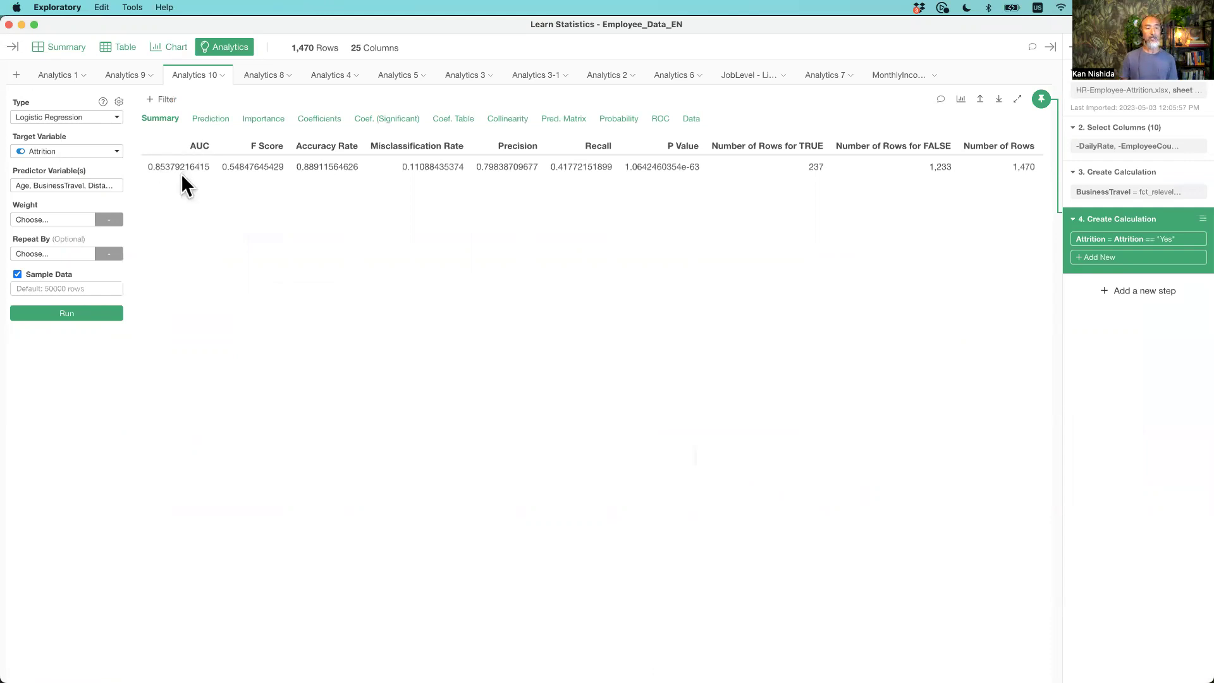
View the model's ROC curve, and switch to Keynote to show the high-AUC and low-AUC slides.
left_click(664, 121)
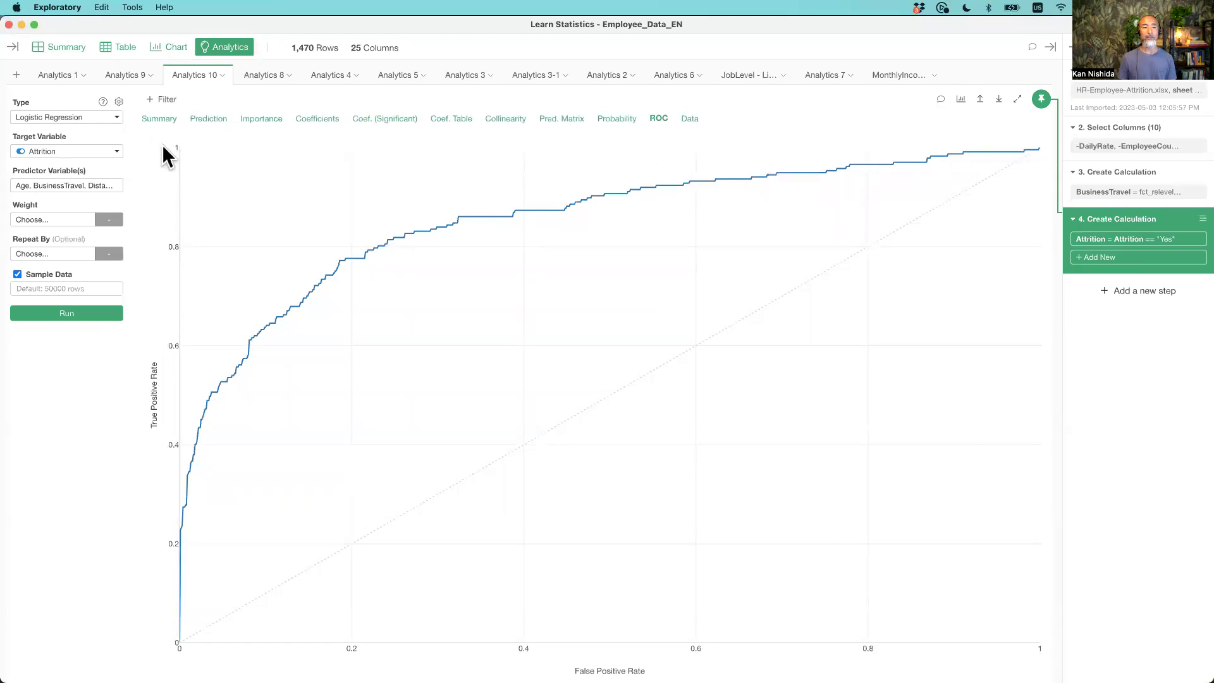
mouse_move(218, 399)
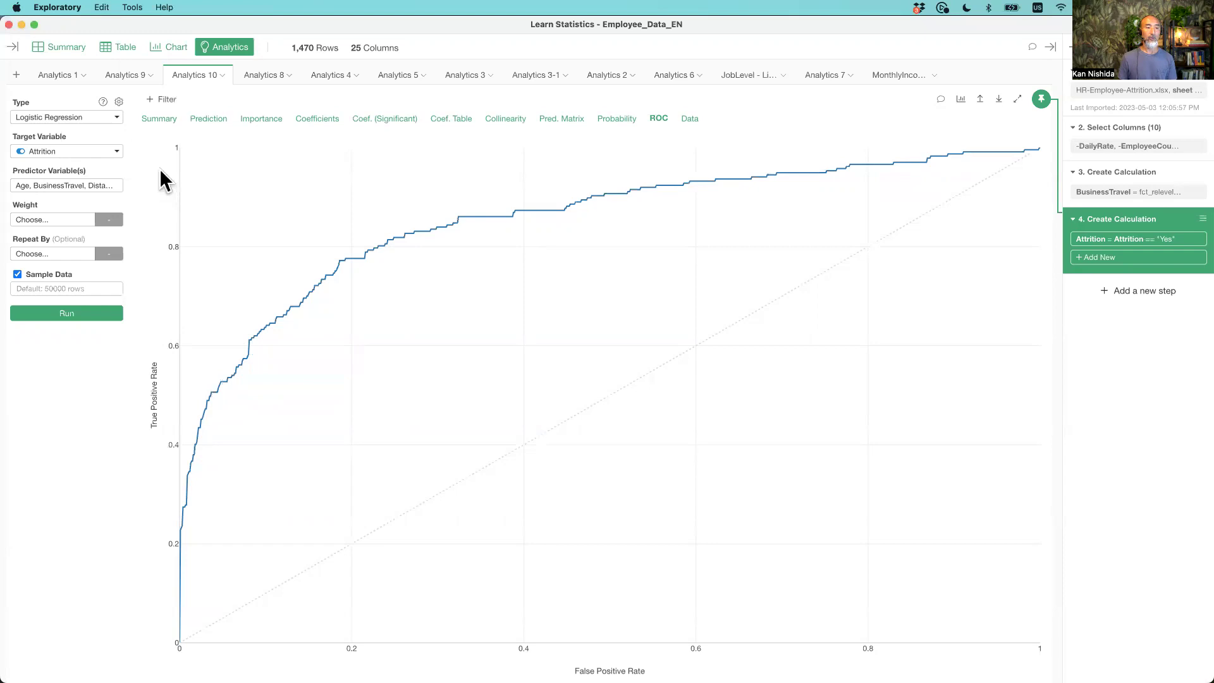
key("super+Tab")
key("super+Tab")
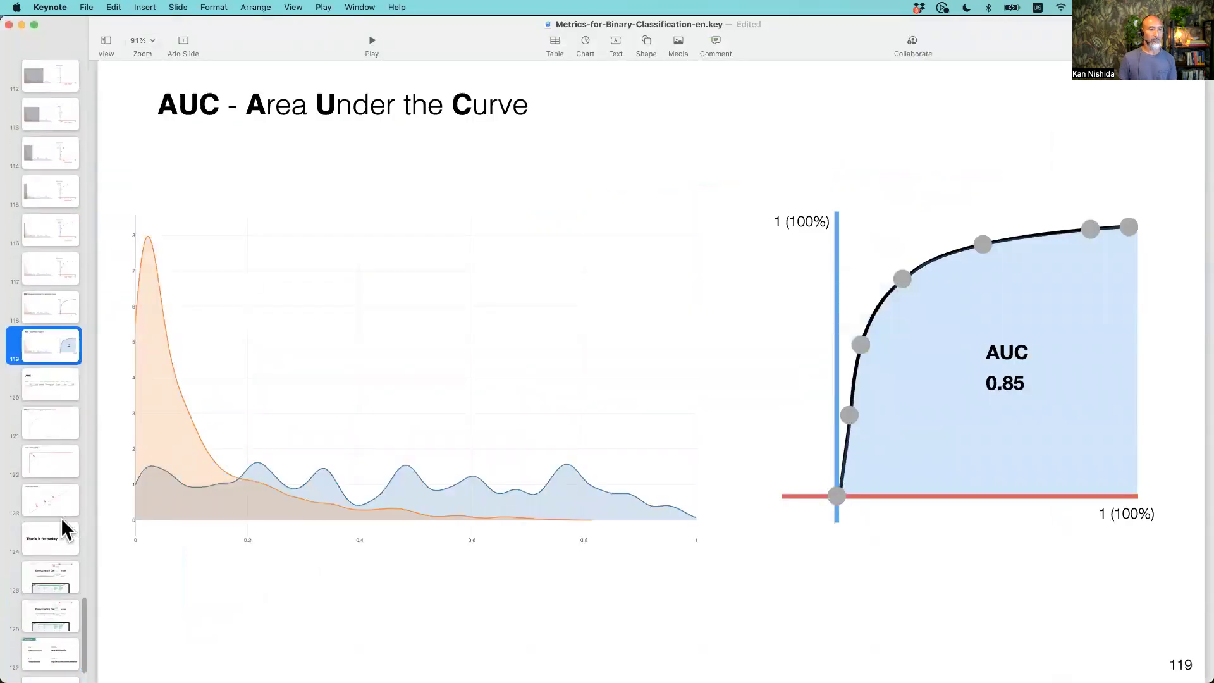
left_click(49, 470)
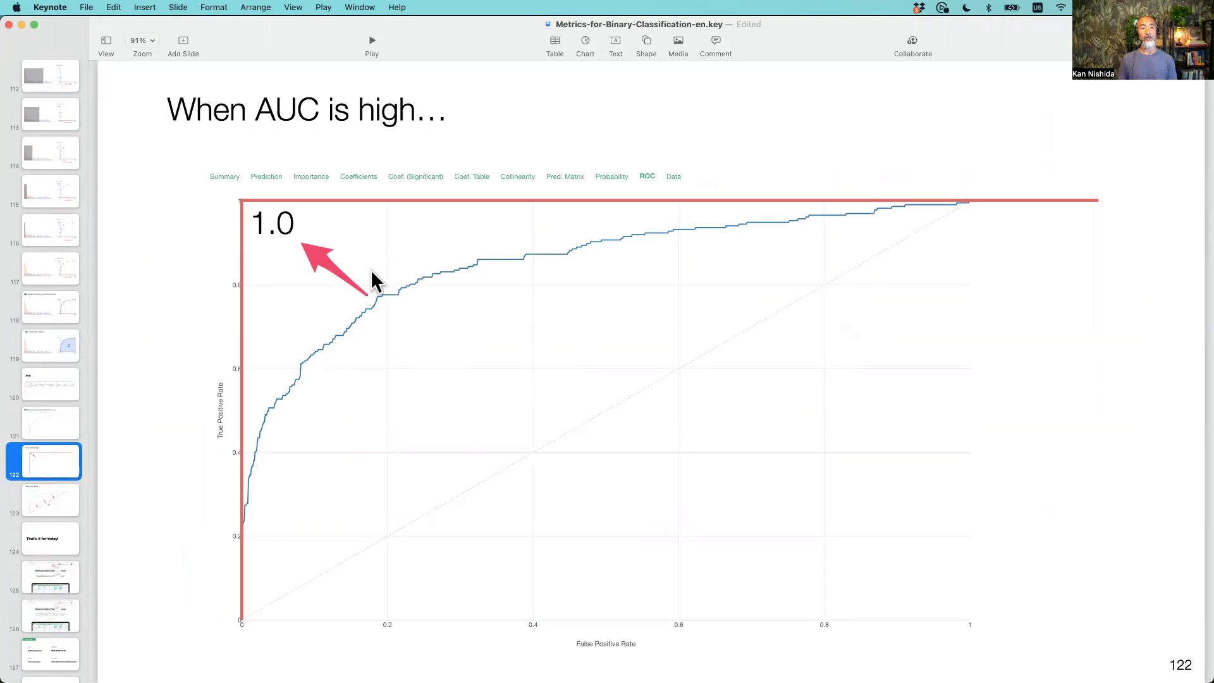
left_click(65, 496)
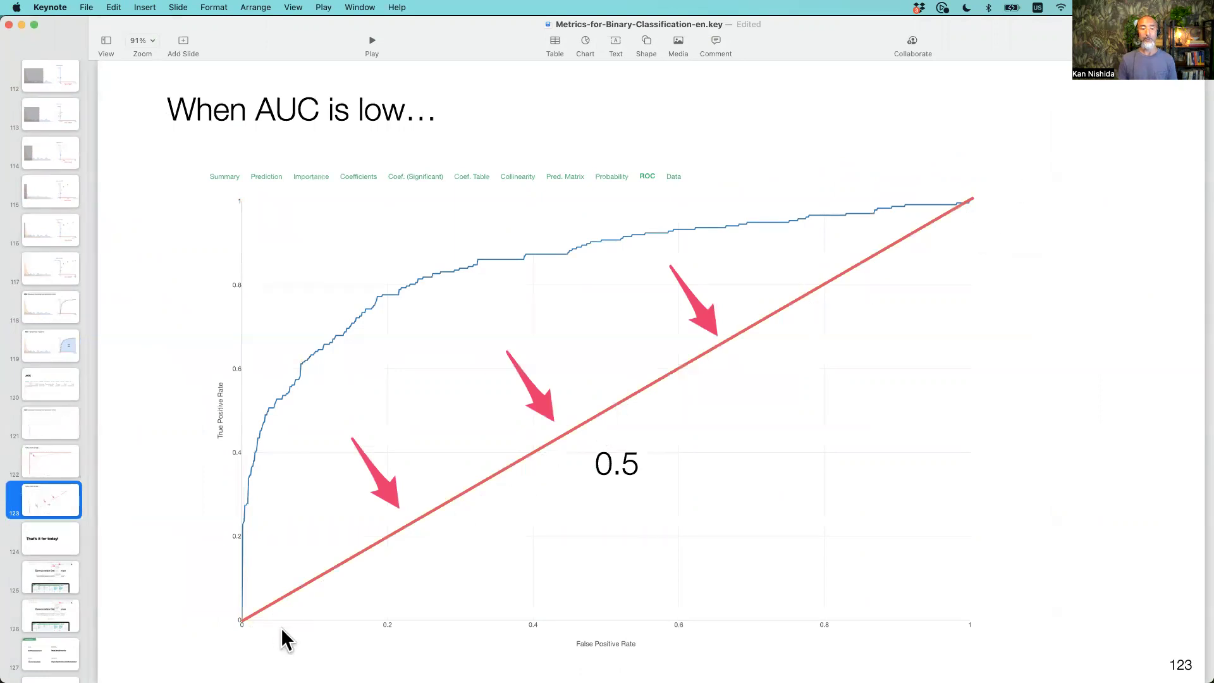
Switch back to Exploratory and view the model's summary metrics.
key("super+Tab")
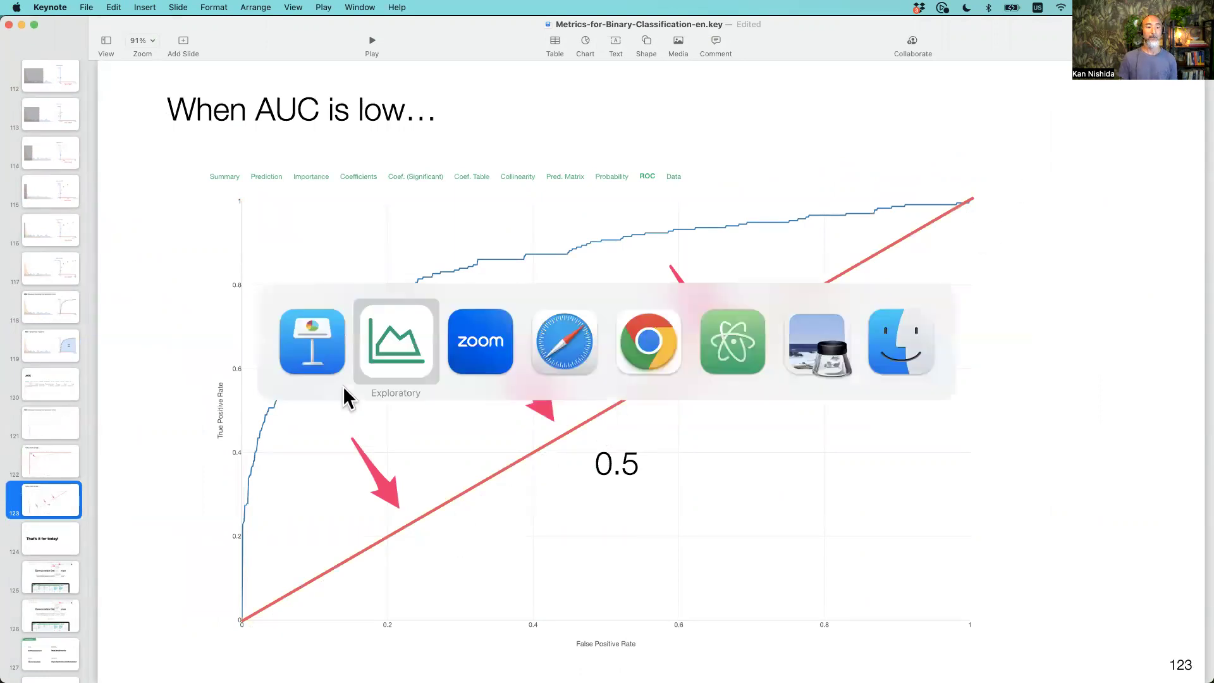
left_click(394, 352)
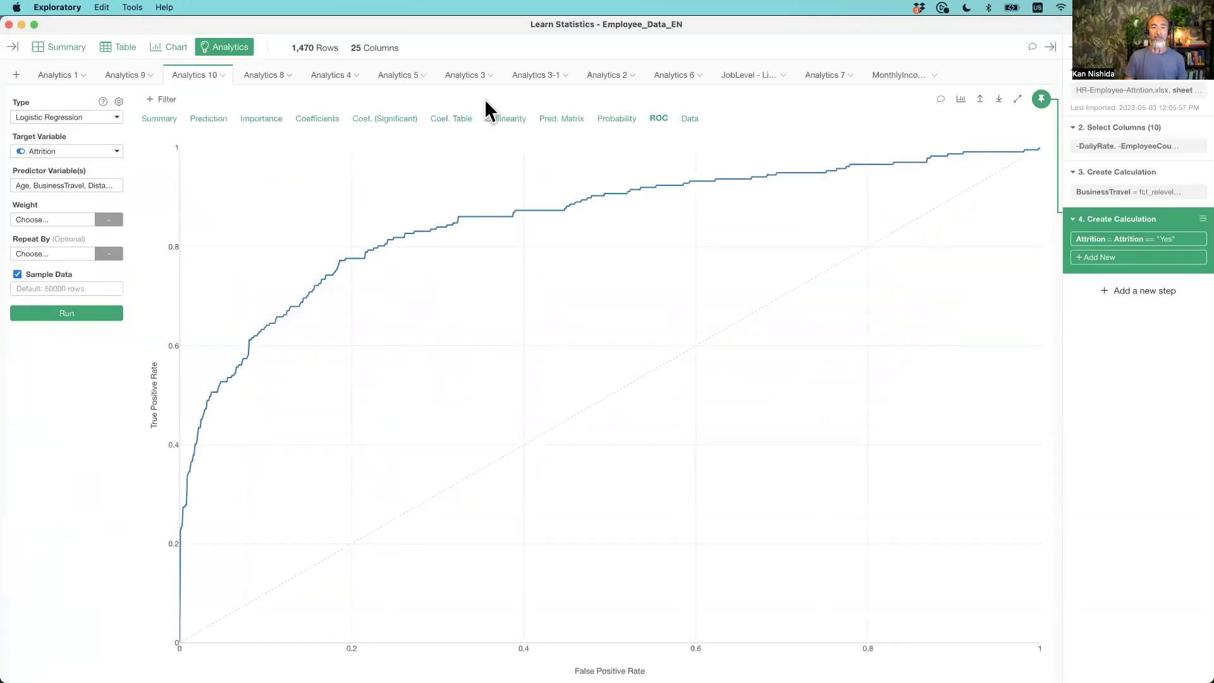
left_click(159, 118)
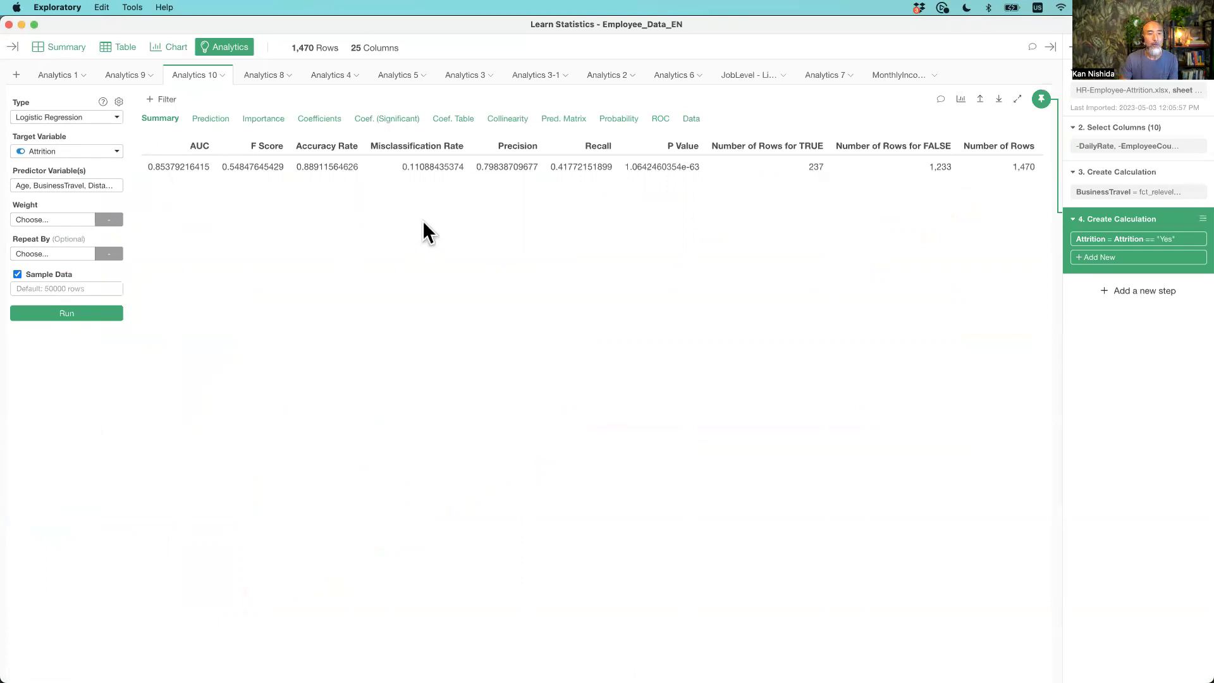
Switch to Keynote and show slide 120, which highlights AUC in the summary table.
key("super+Tab")
left_click(387, 324)
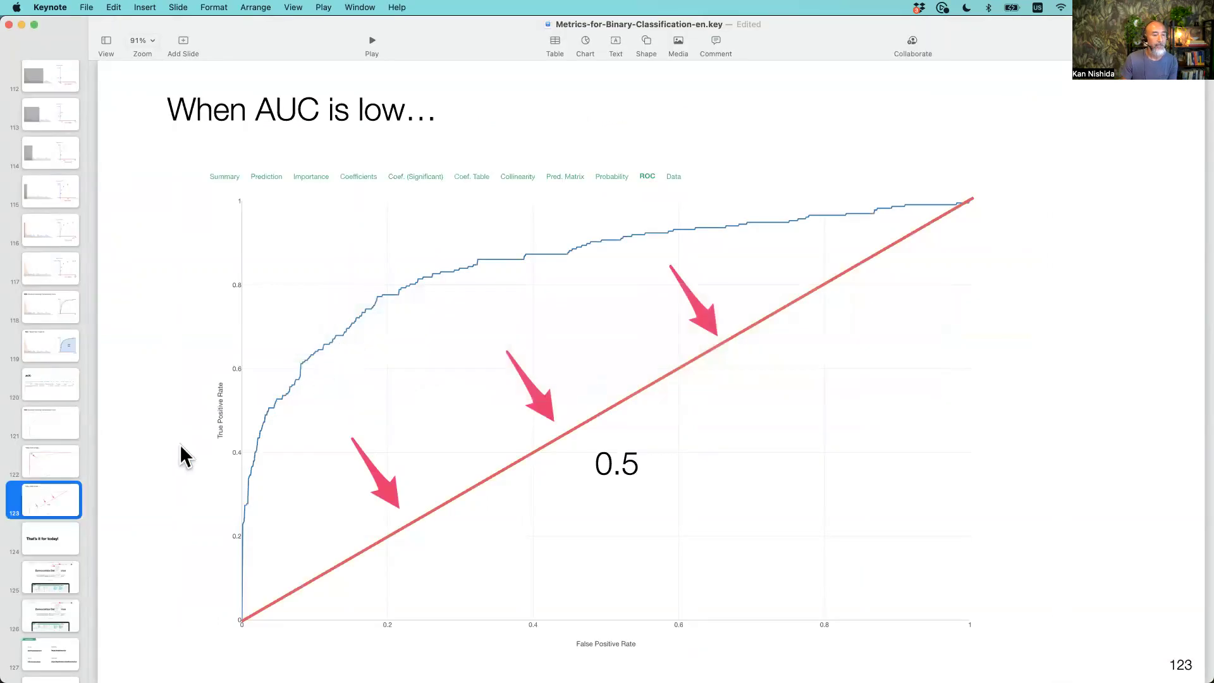
left_click(30, 383)
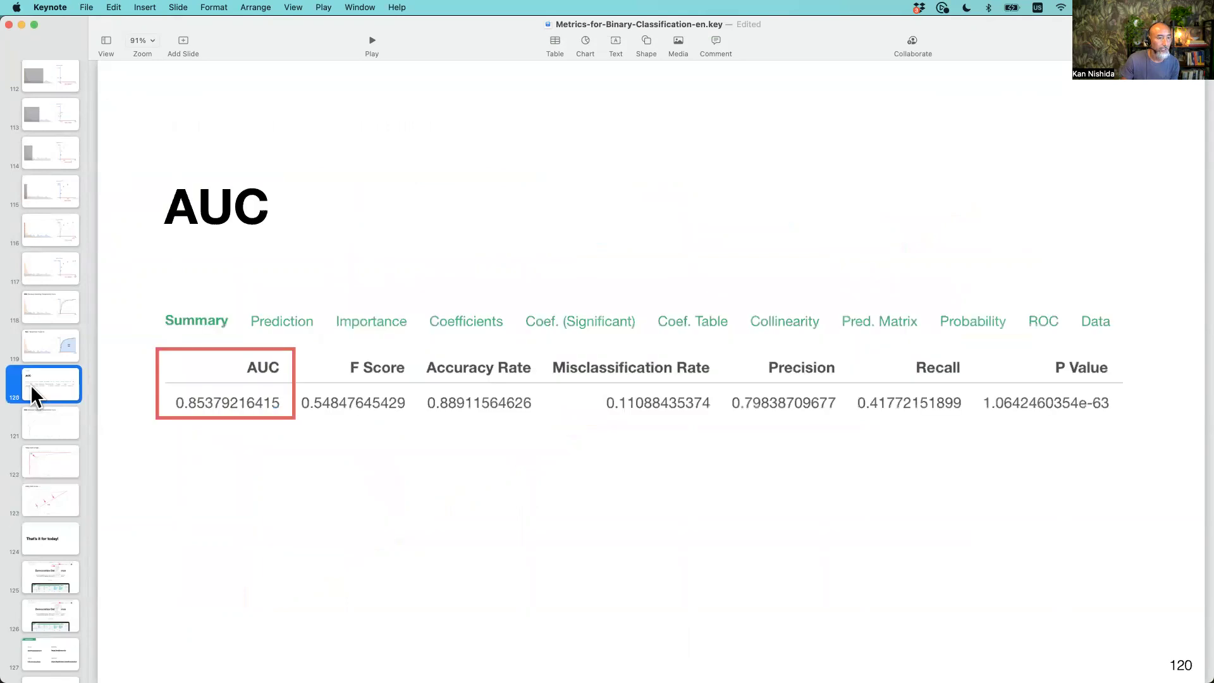
scroll(30, 384, "down", 2)
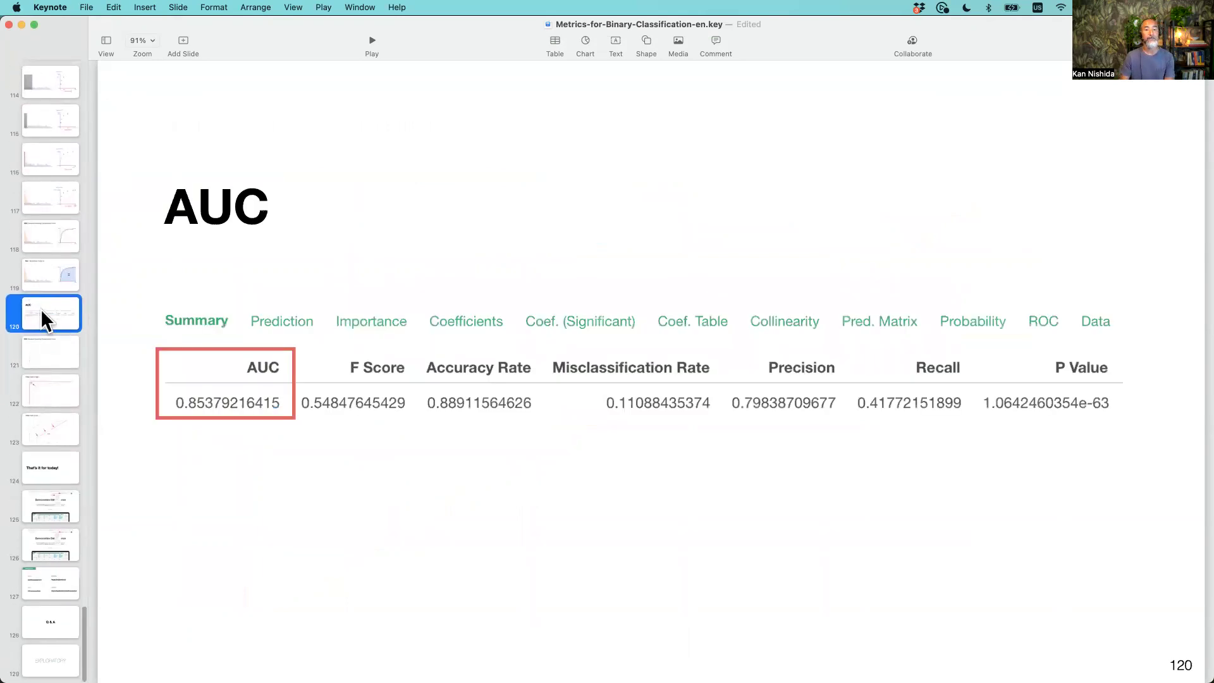
Switch to Exploratory and duplicate the Analytics 10 analysis under the name "Random Forest".
key("super+Tab")
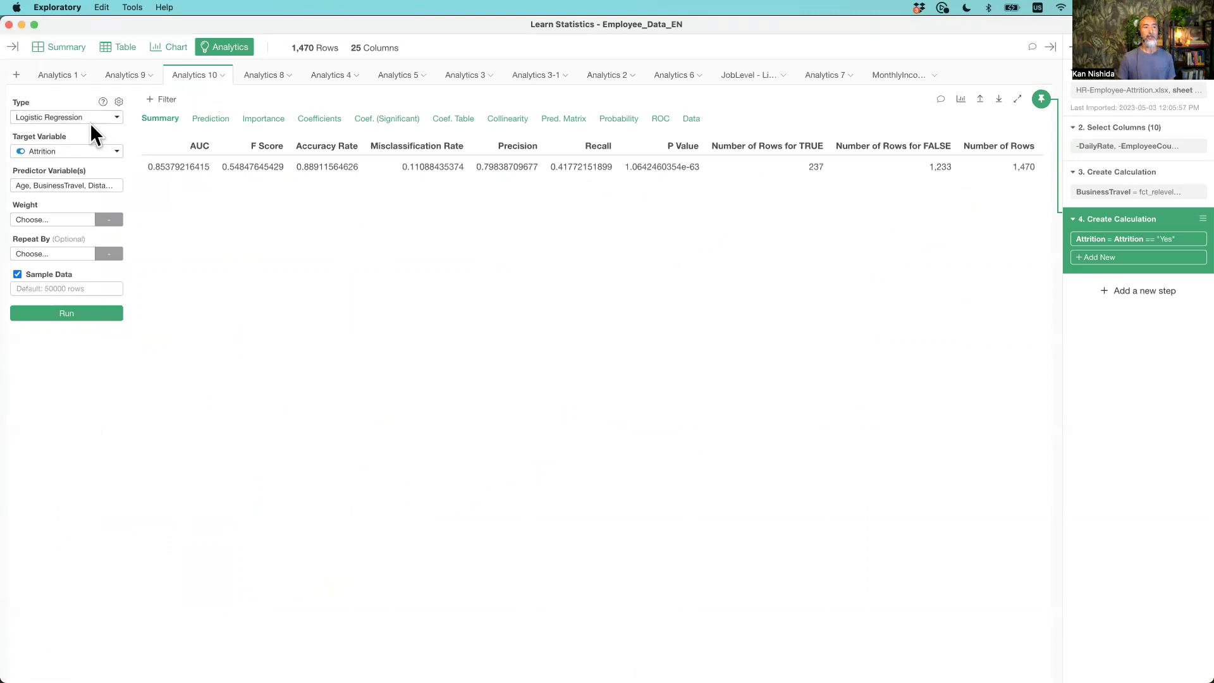
left_click(220, 74)
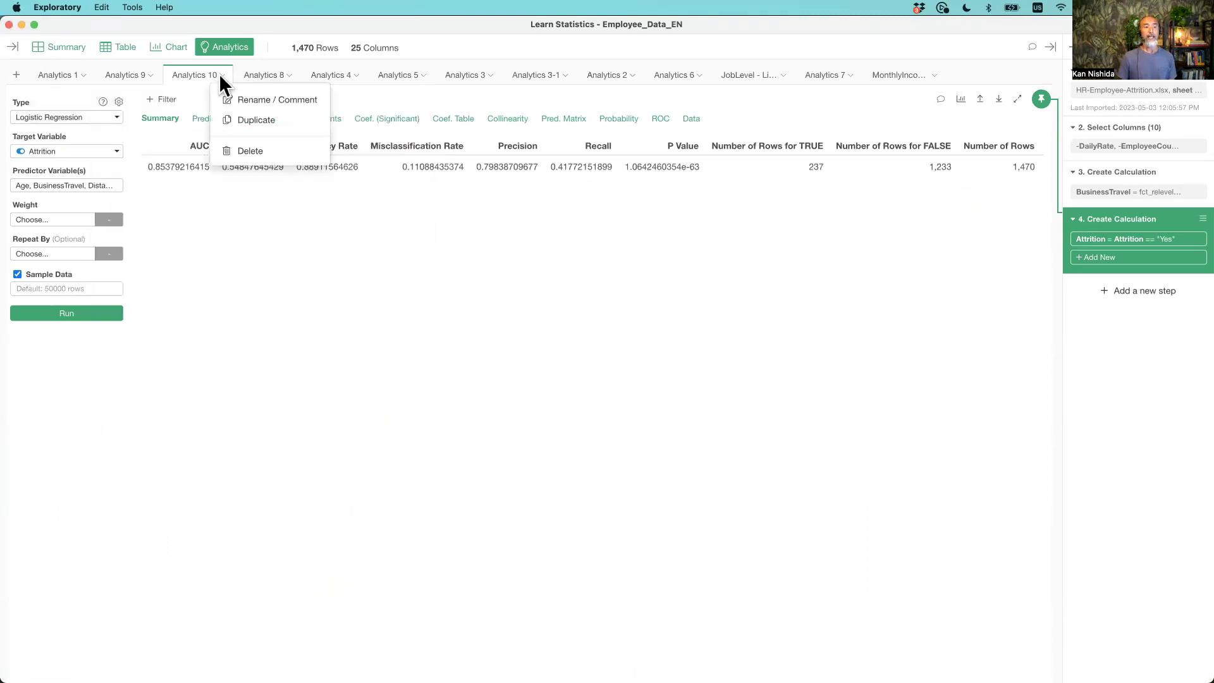
left_click(255, 118)
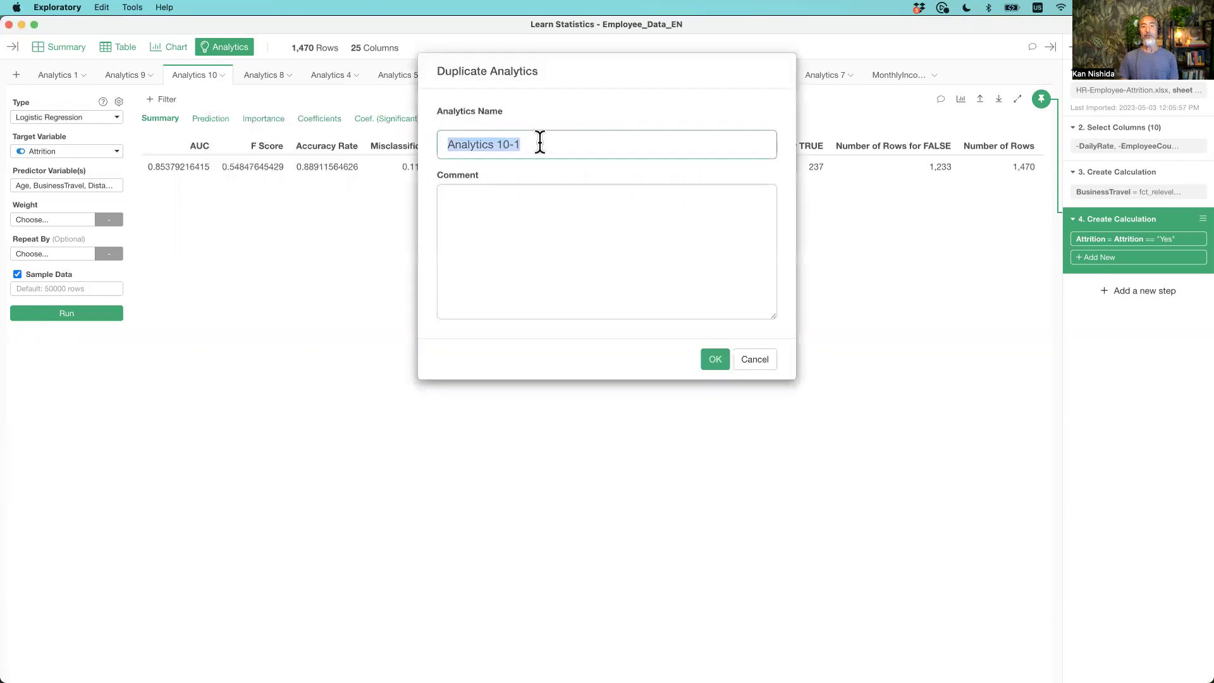
type("Random Fr")
key("BackSpace")
type("orest")
key("Return")
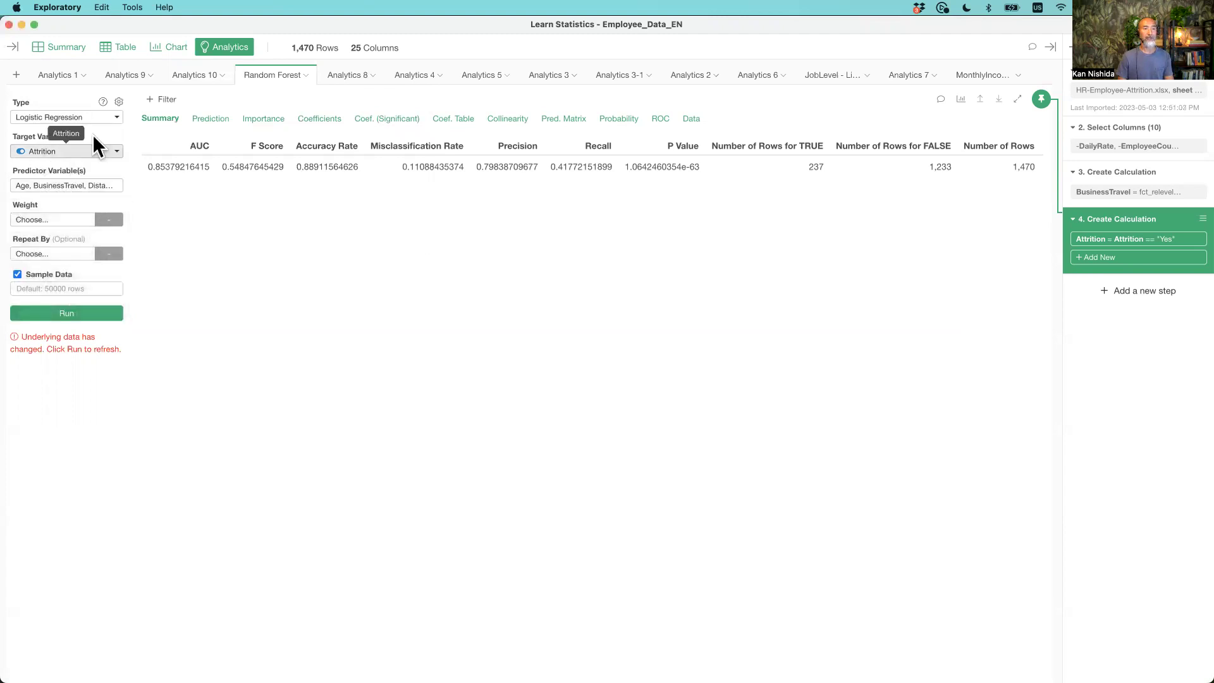
Change the duplicated analysis's model type to Random Forest and run it on the Attrition target.
left_click(56, 118)
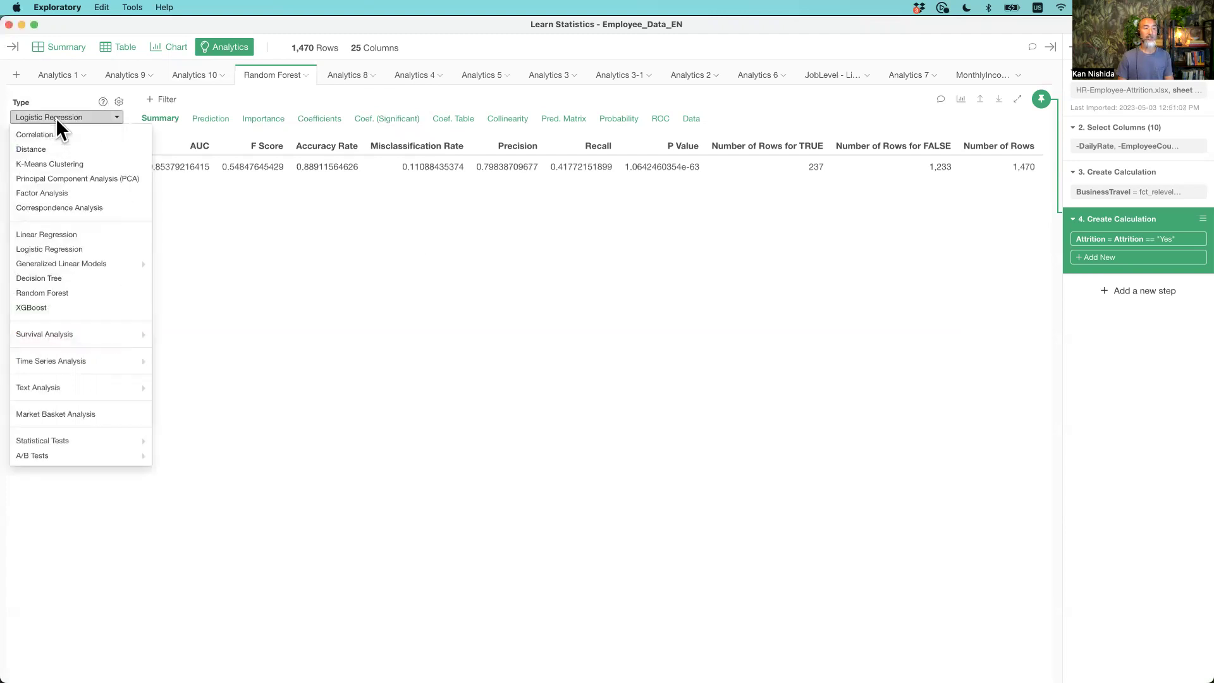
left_click(88, 294)
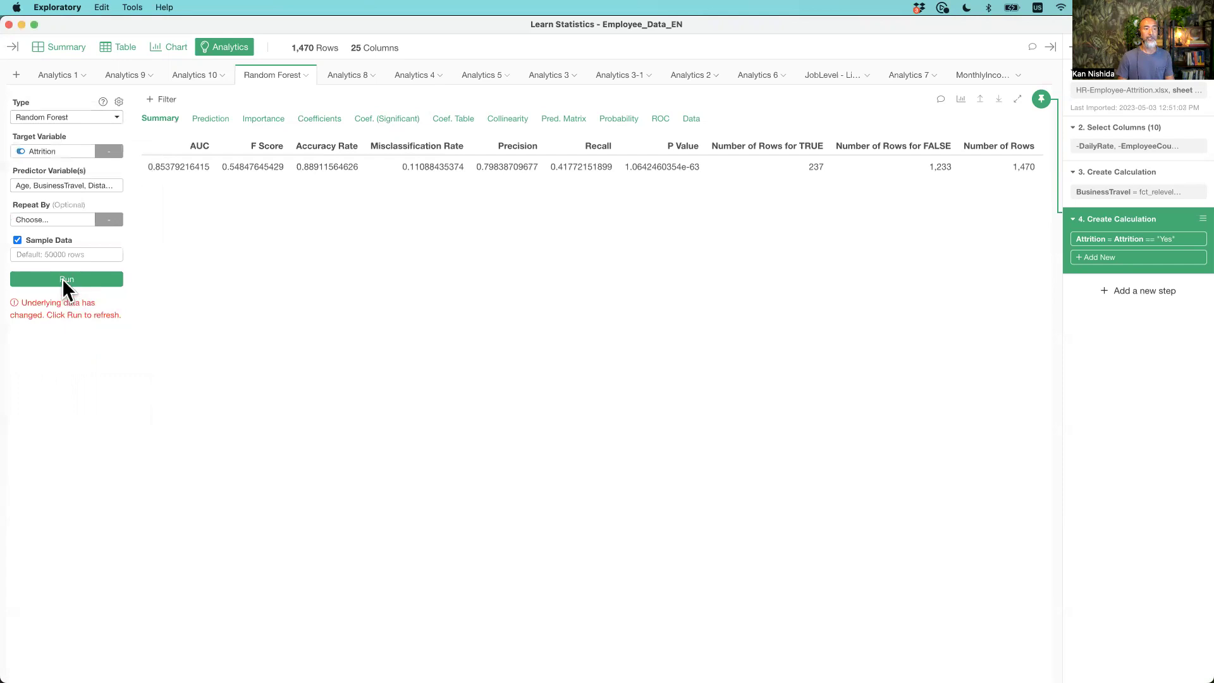
left_click(63, 280)
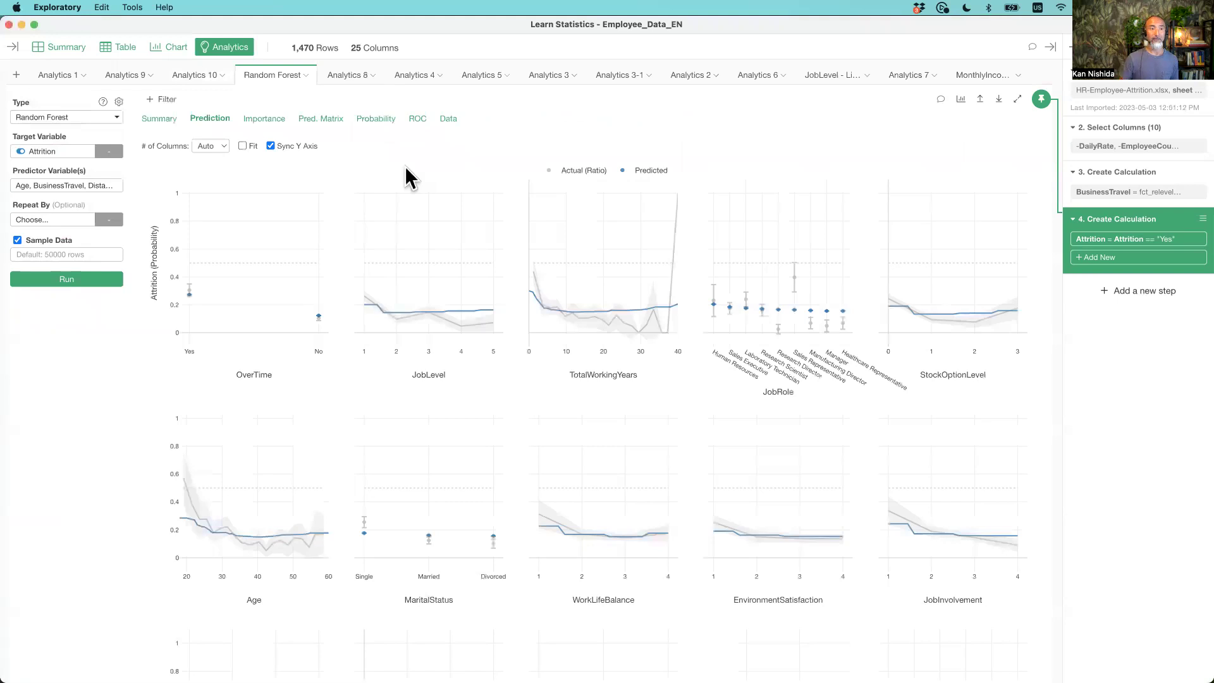
View the random forest's summary metrics and ROC curve, and compare its AUC with the logistic regression in Analytics 10.
left_click(171, 117)
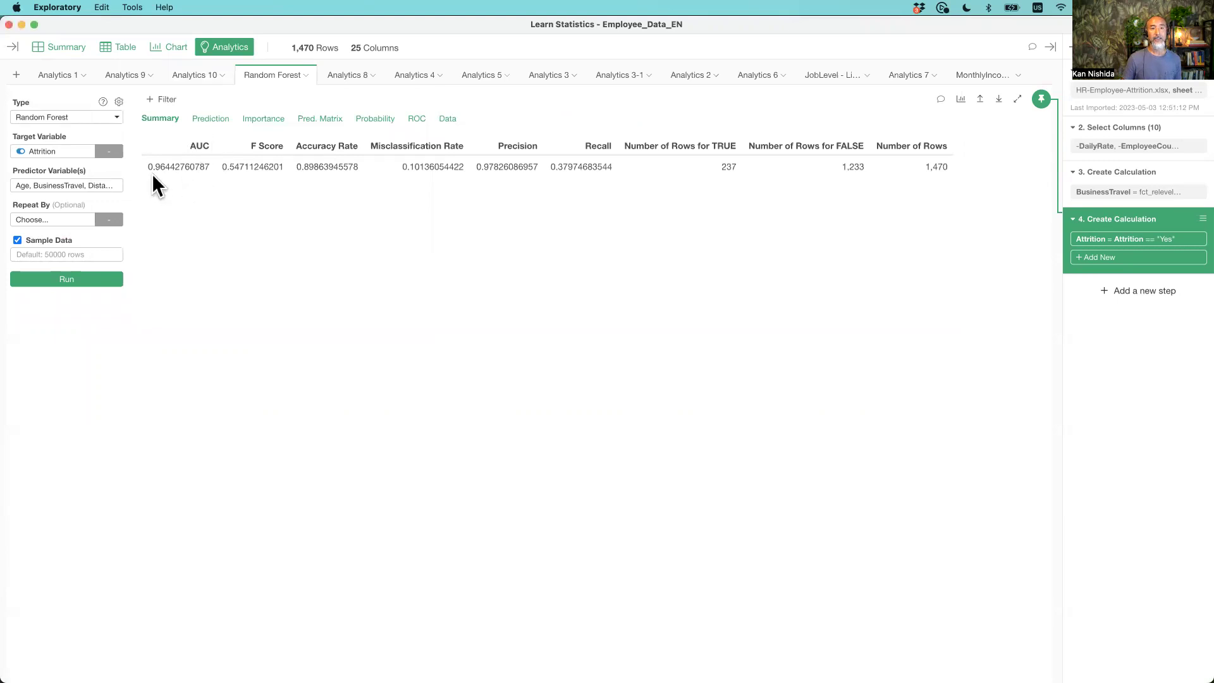
left_click(419, 119)
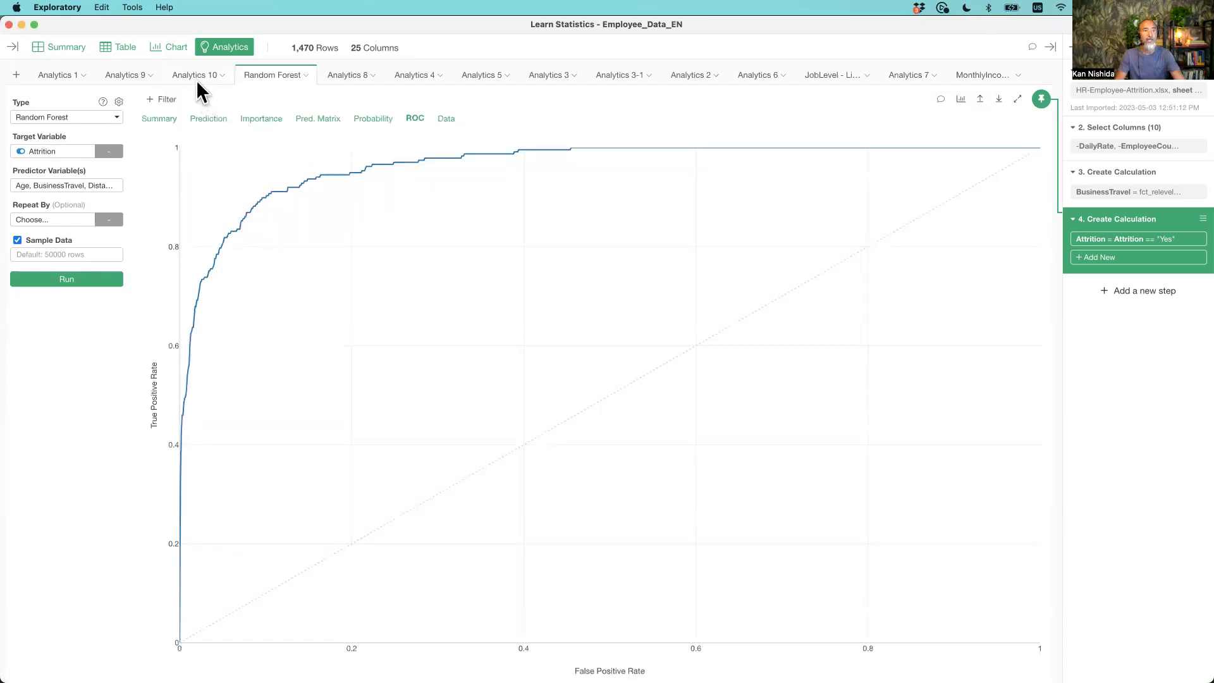
mouse_move(276, 81)
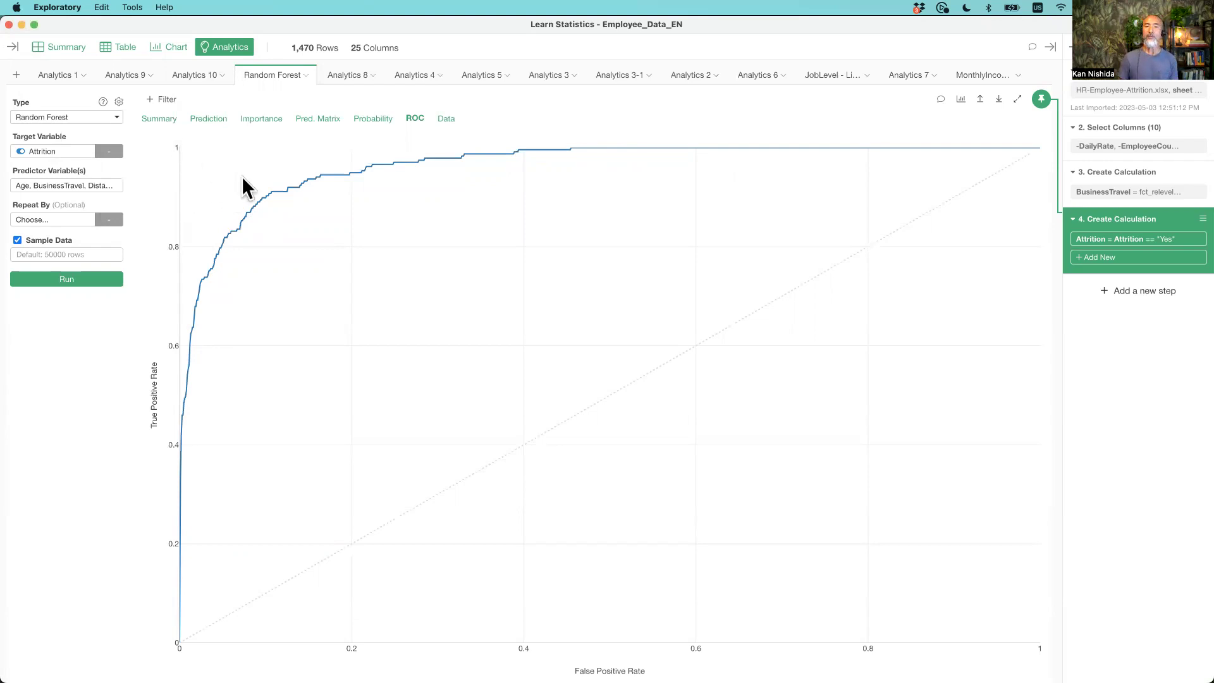
left_click(164, 118)
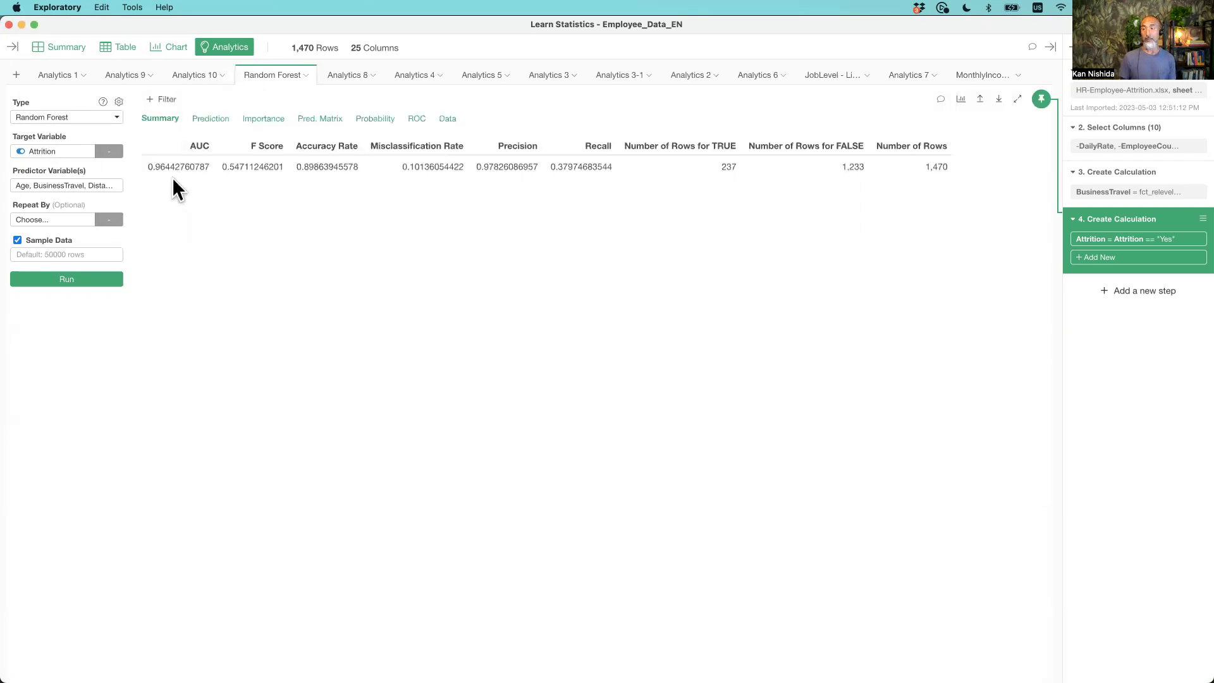
left_click(185, 75)
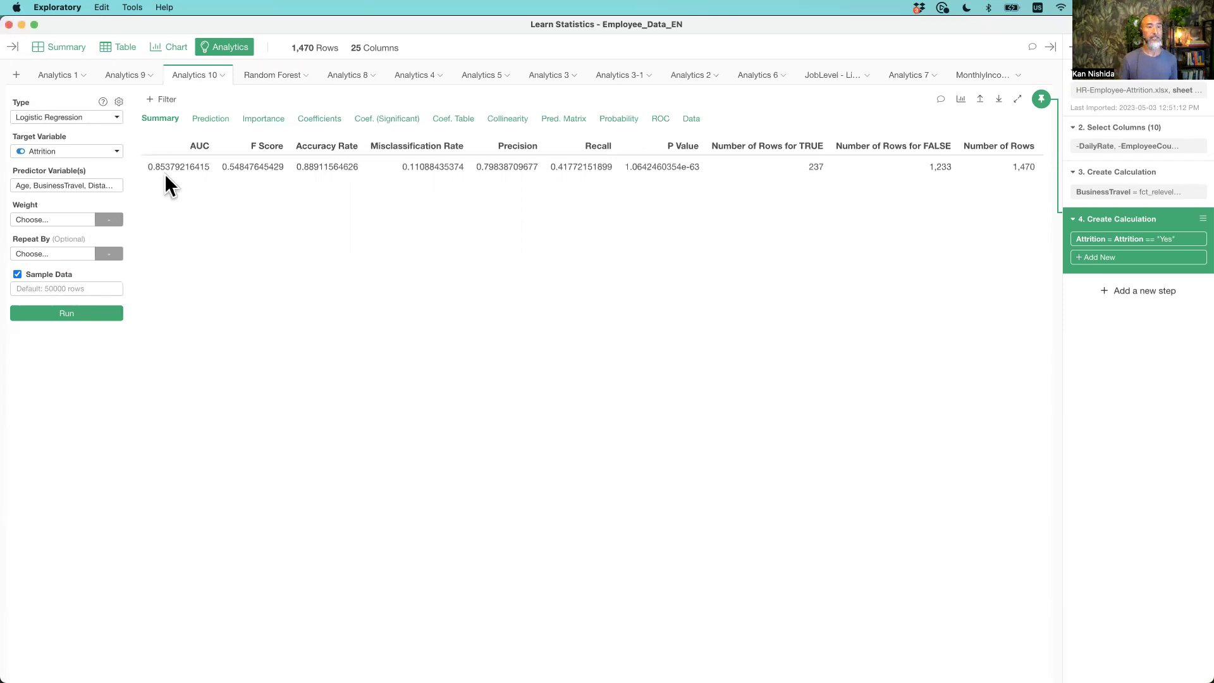
Set Test Mode to TRUE in the Random Forest analysis settings and apply the change.
left_click(274, 75)
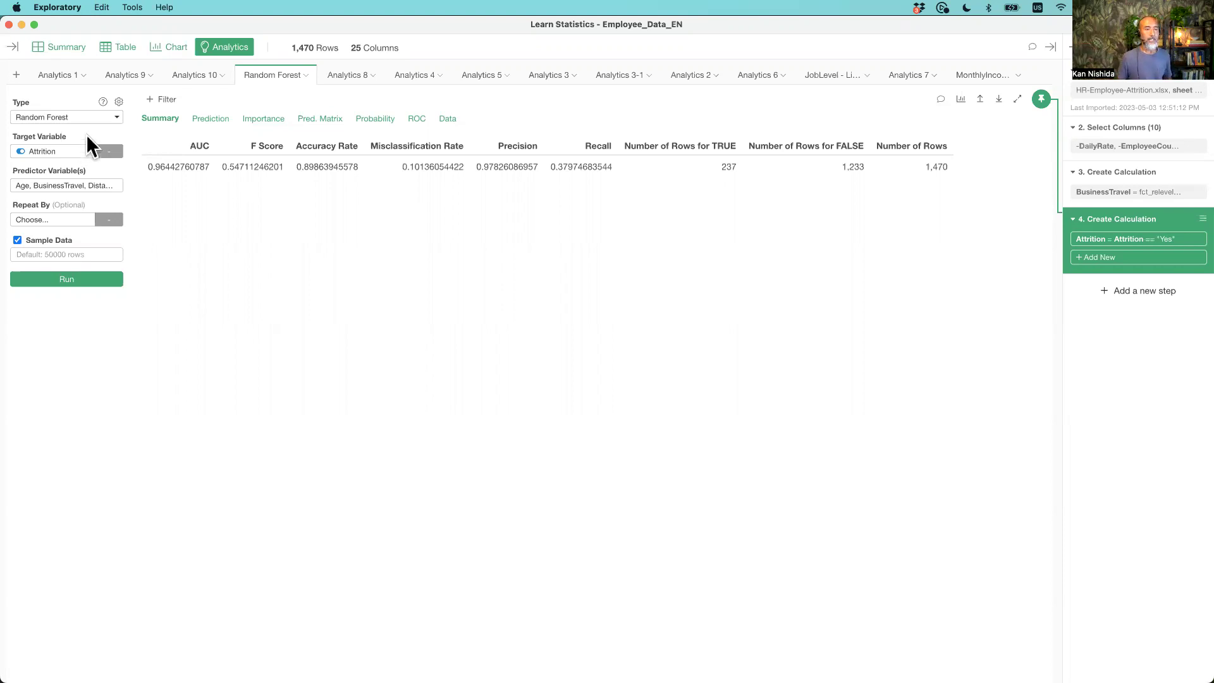
left_click(120, 102)
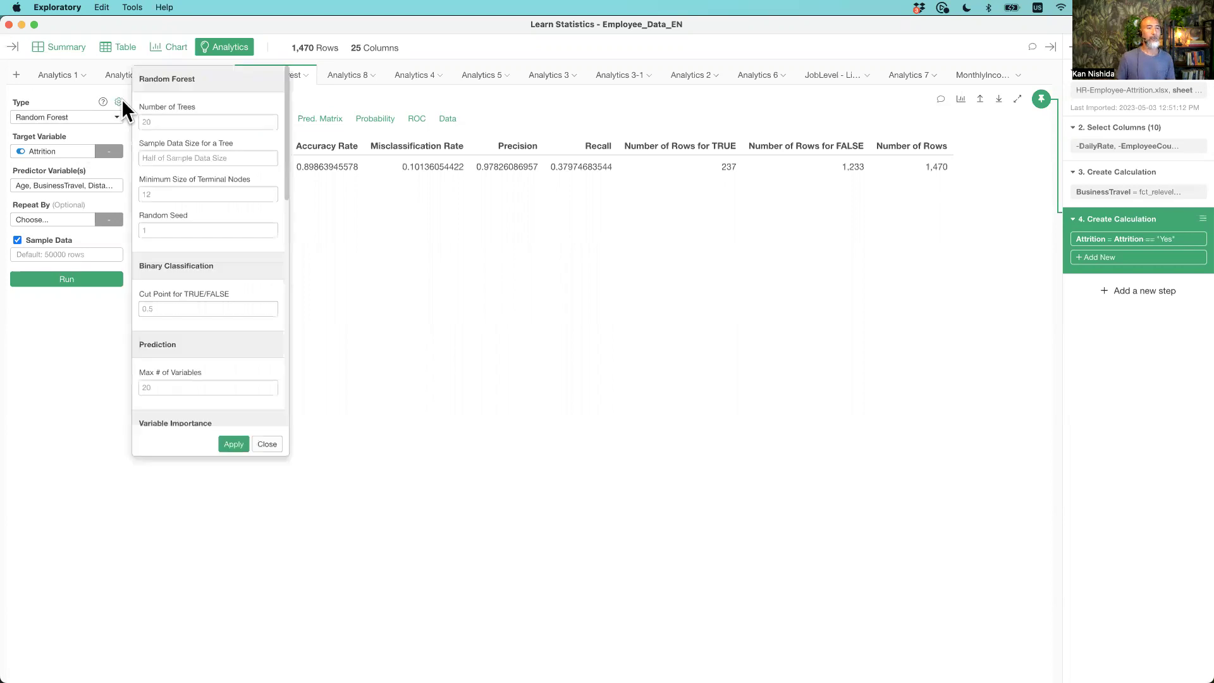
scroll(201, 304, "down", 2)
scroll(202, 304, "down", 10)
left_click(189, 345)
left_click(184, 364)
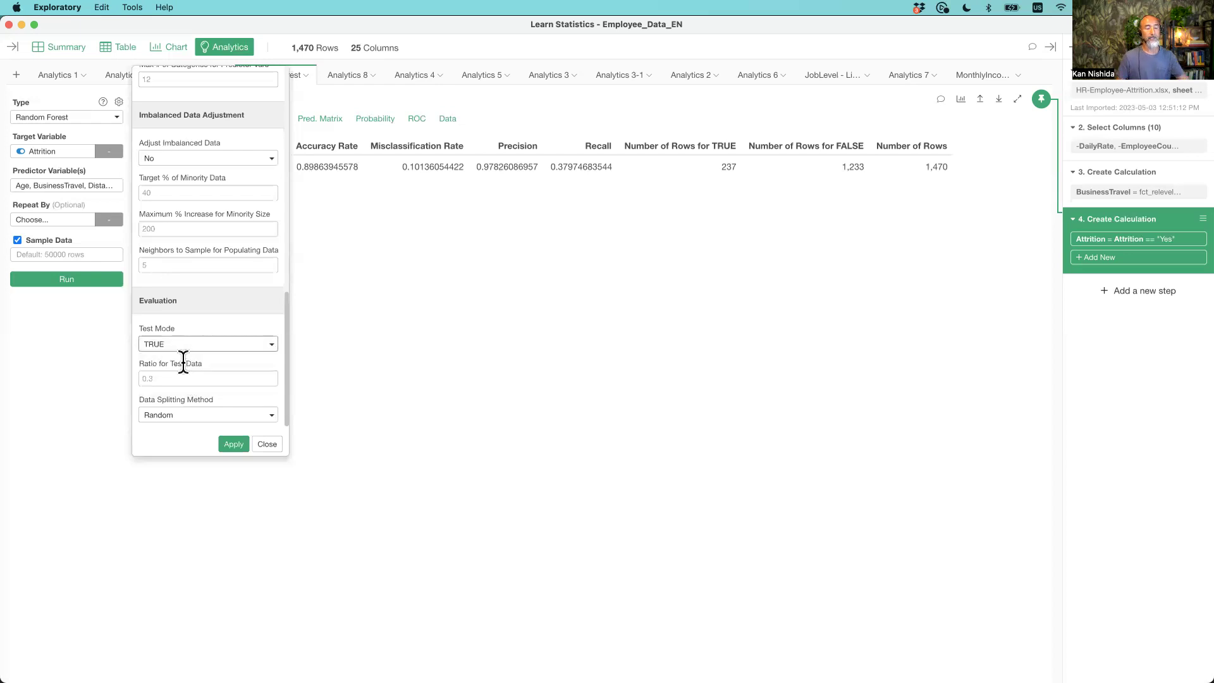
left_click(235, 441)
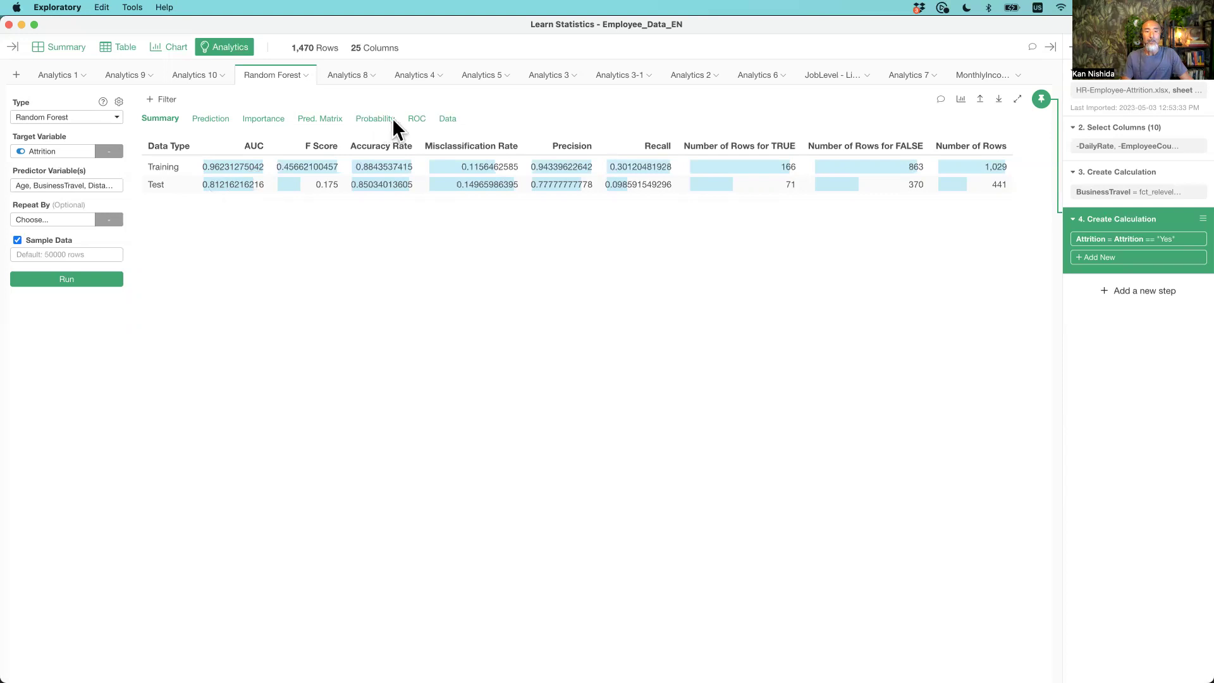
Examine the random forest's ROC chart, comparing the AUC of the training and test curves.
left_click(412, 119)
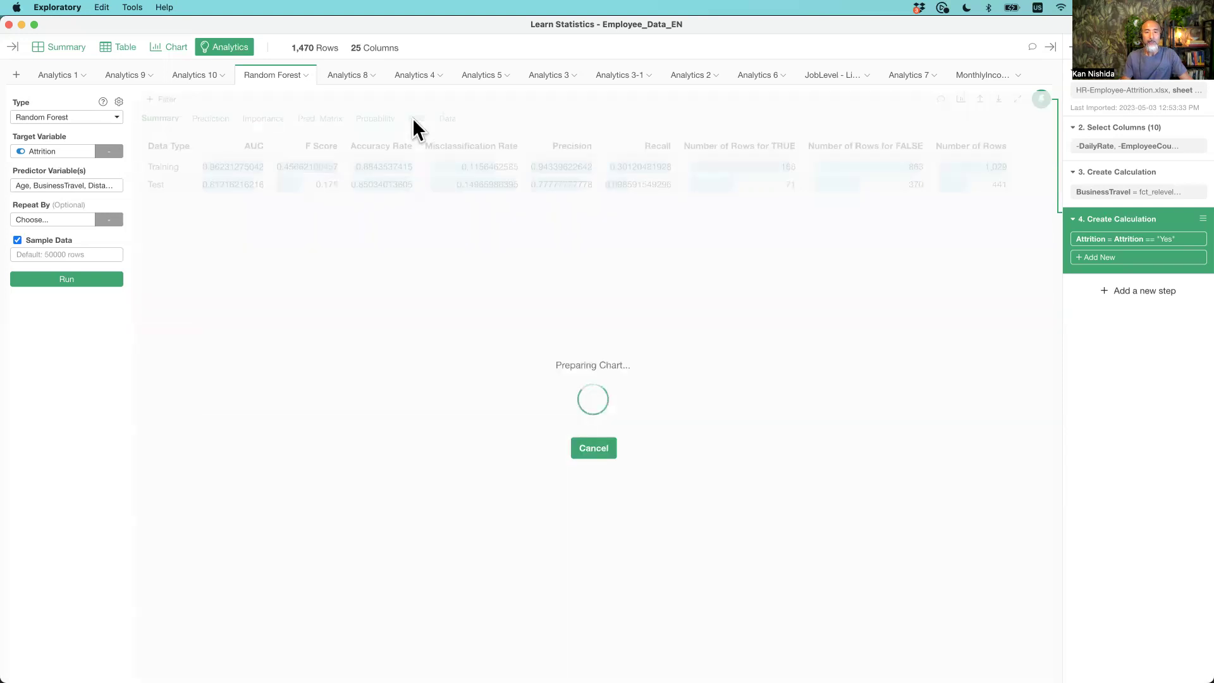
mouse_move(520, 165)
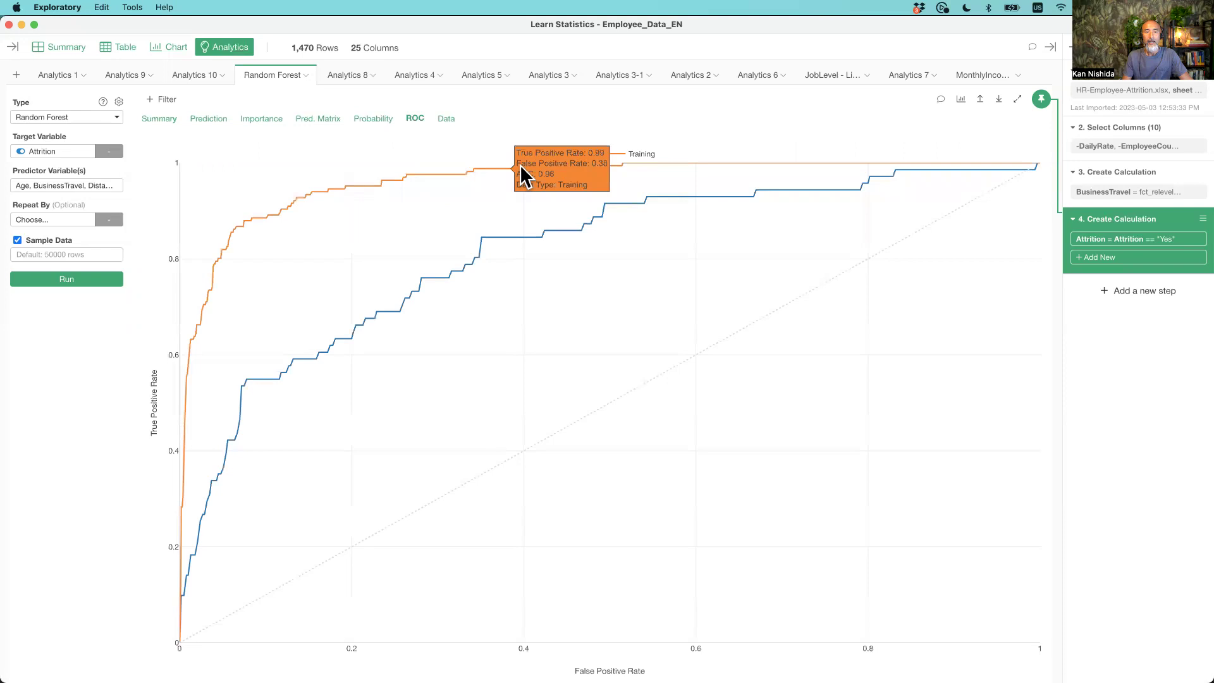
mouse_move(446, 180)
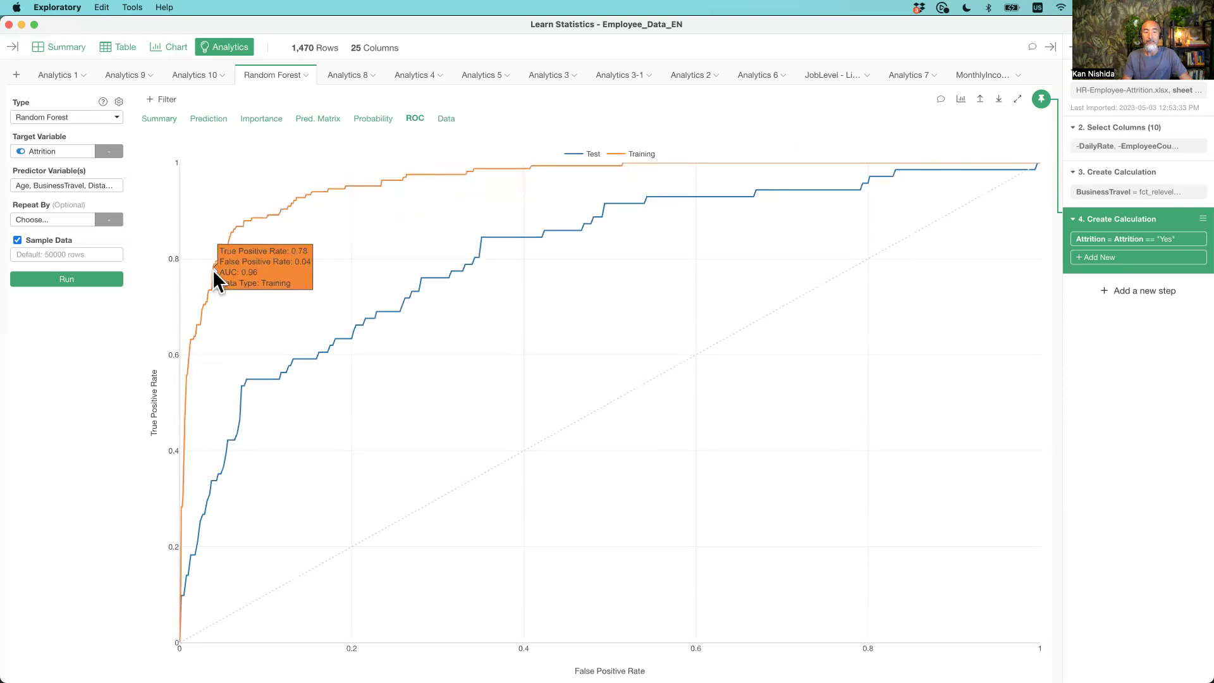
mouse_move(407, 167)
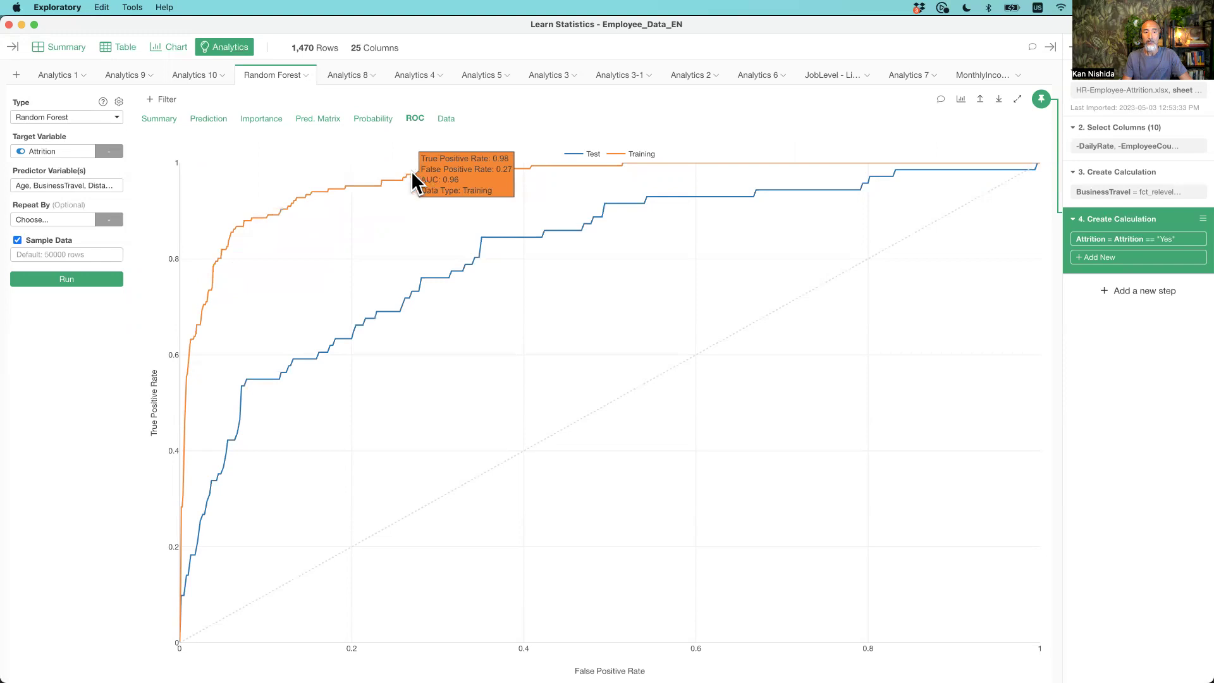
mouse_move(574, 221)
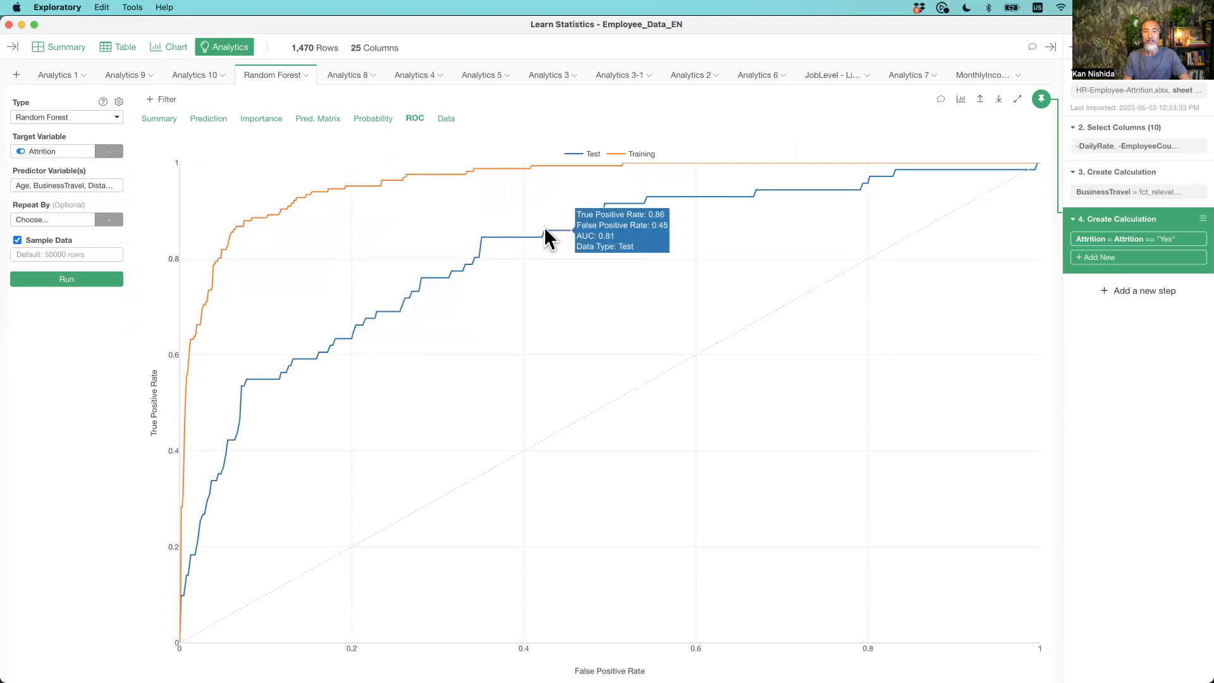
mouse_move(482, 264)
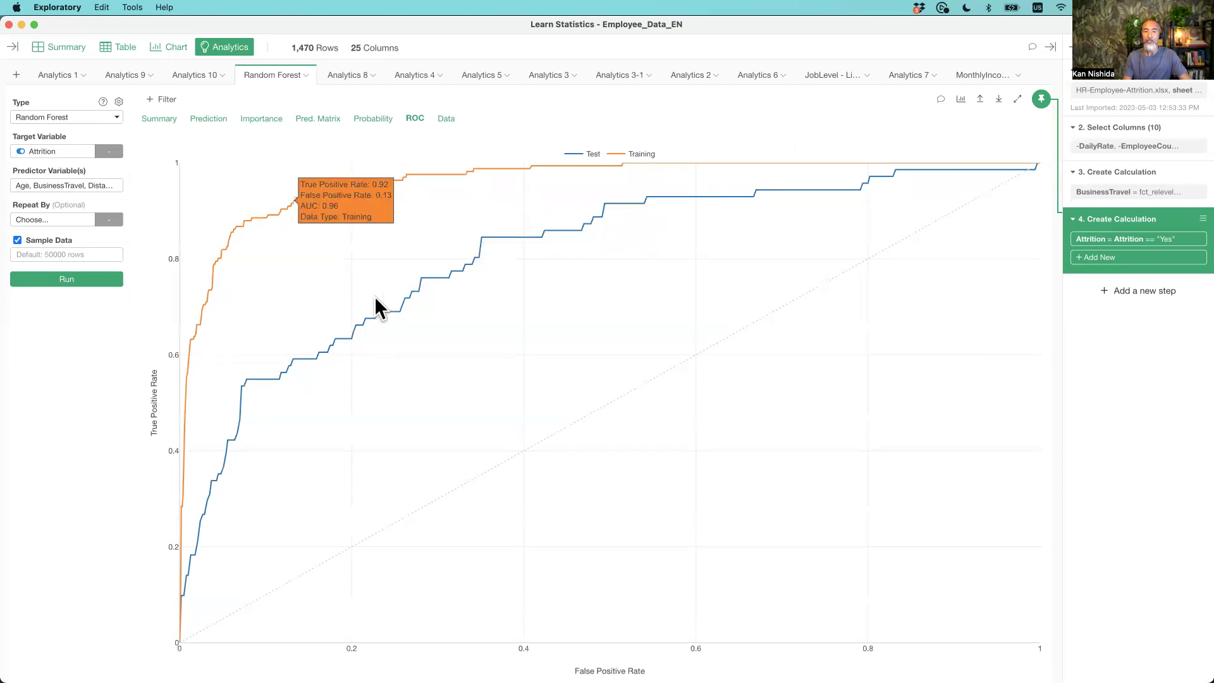
mouse_move(379, 303)
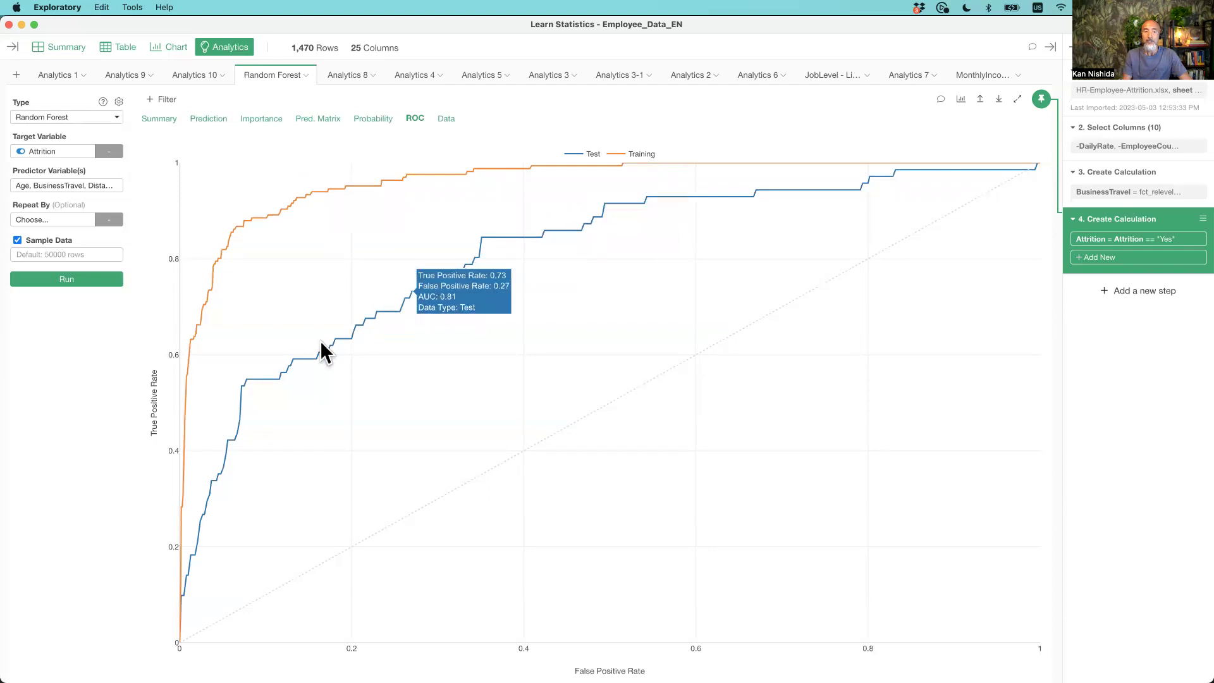
mouse_move(637, 215)
mouse_move(338, 346)
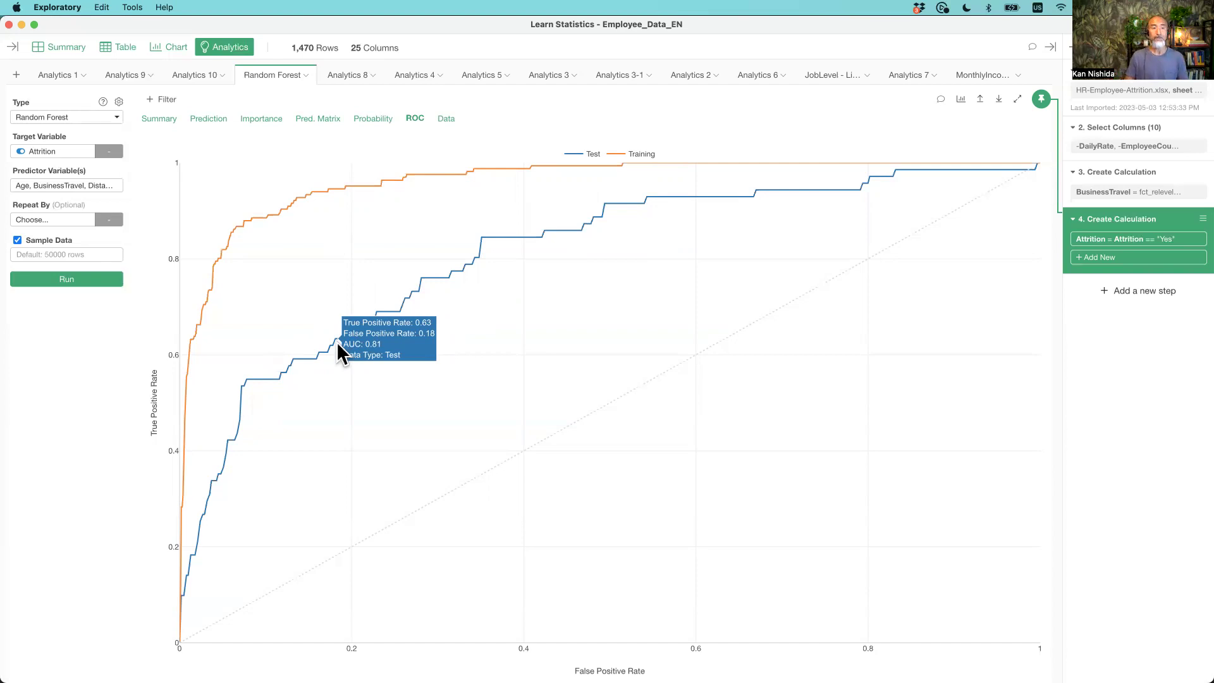
Set Test Mode to TRUE in the Analytics 10 logistic regression settings and apply the change.
left_click(197, 77)
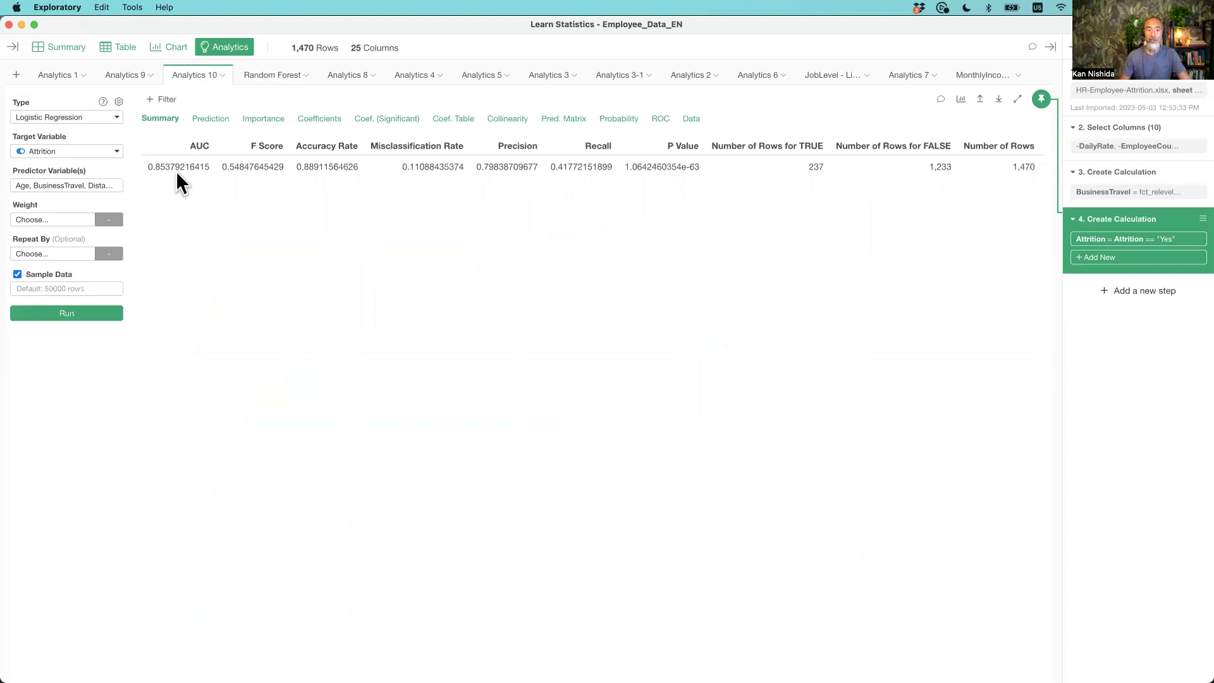
left_click(119, 101)
scroll(193, 344, "down", 5)
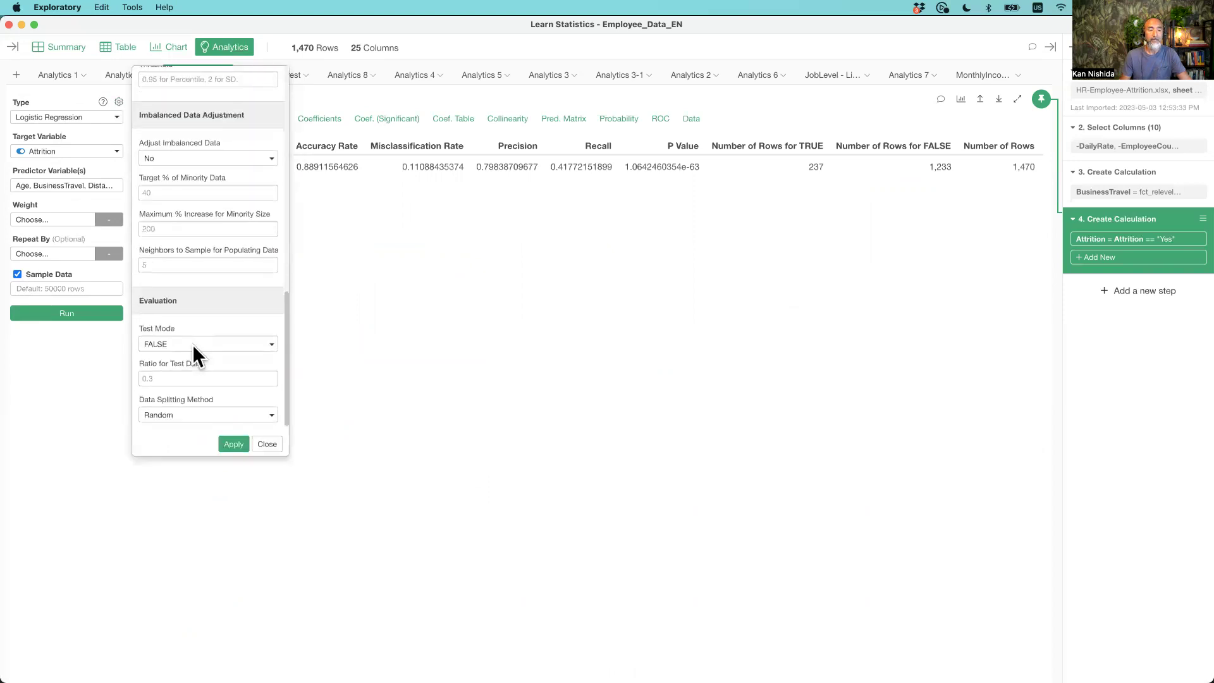
left_click(193, 345)
left_click(175, 364)
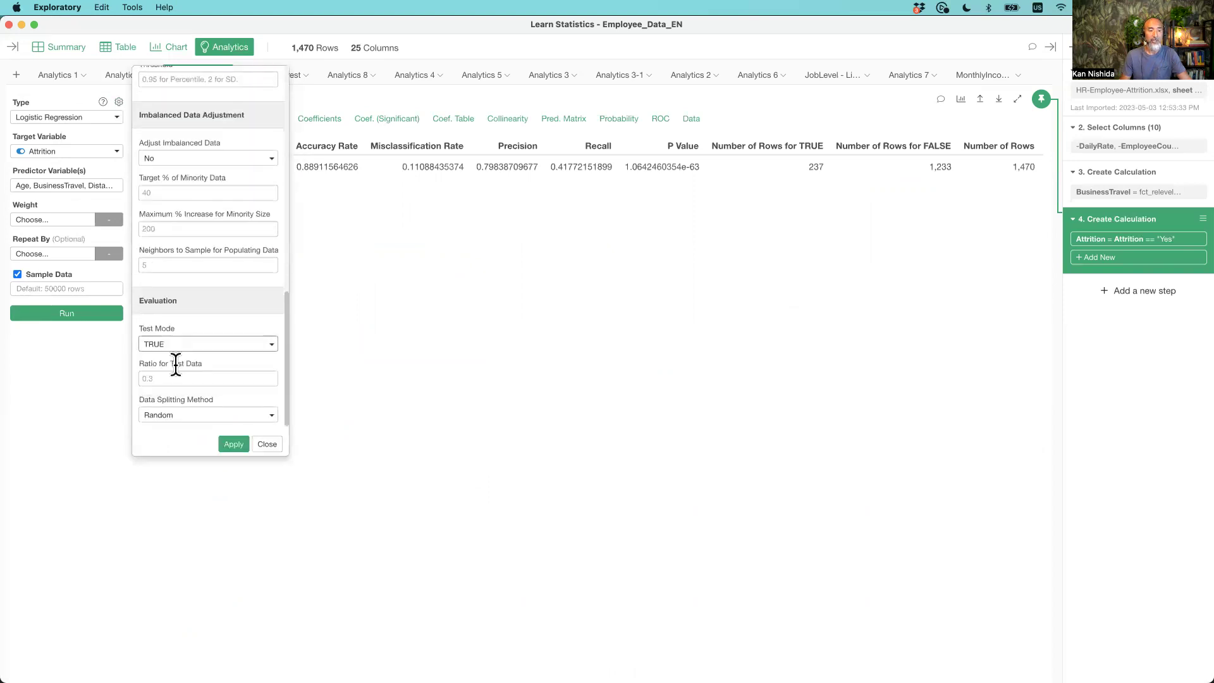
left_click(229, 444)
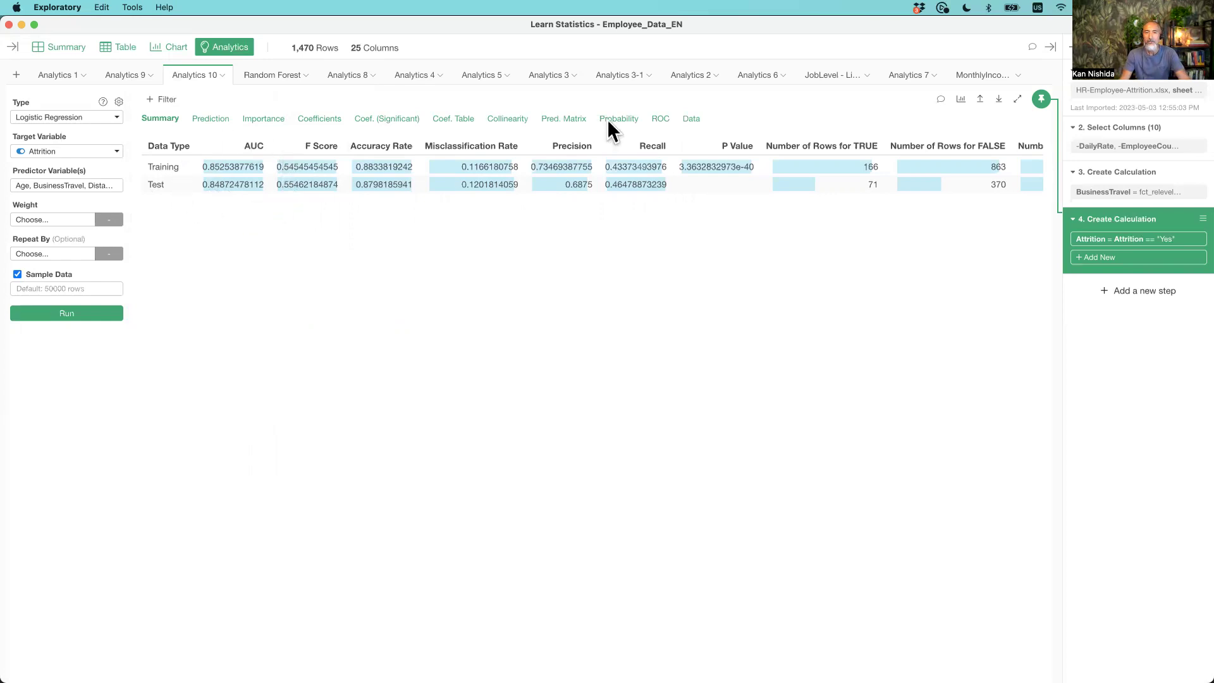
Review the logistic regression's training and test ROC curves, its summary metrics and its variable importance.
left_click(659, 117)
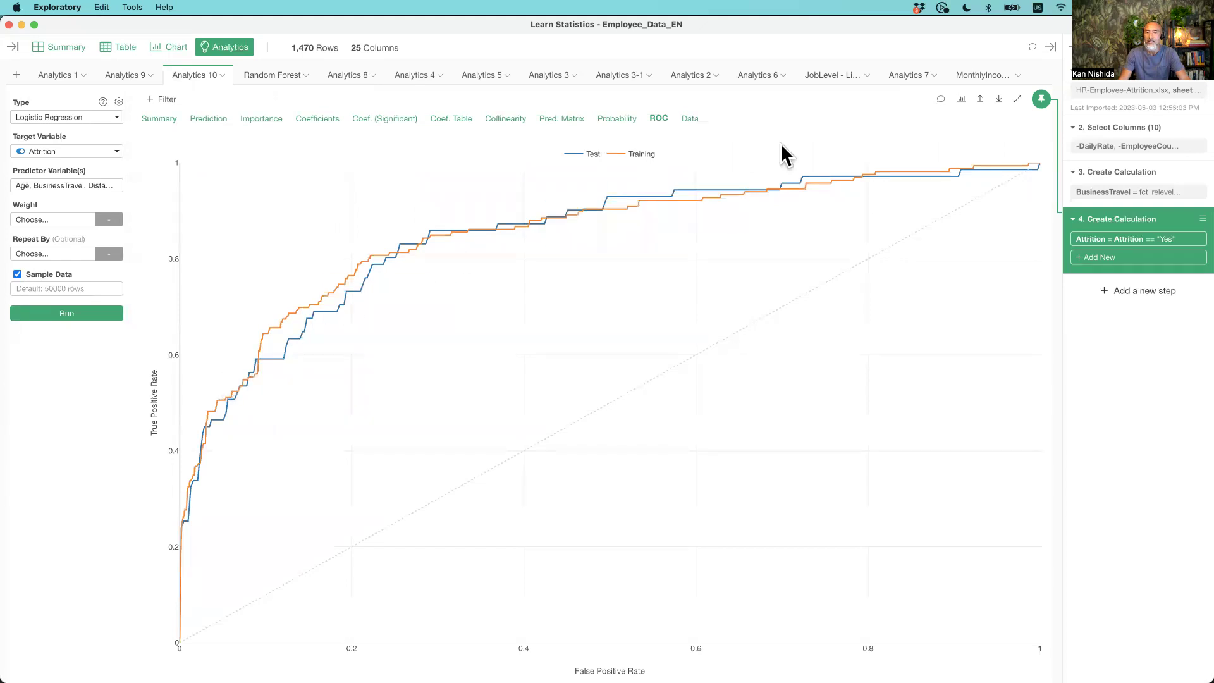
mouse_move(248, 356)
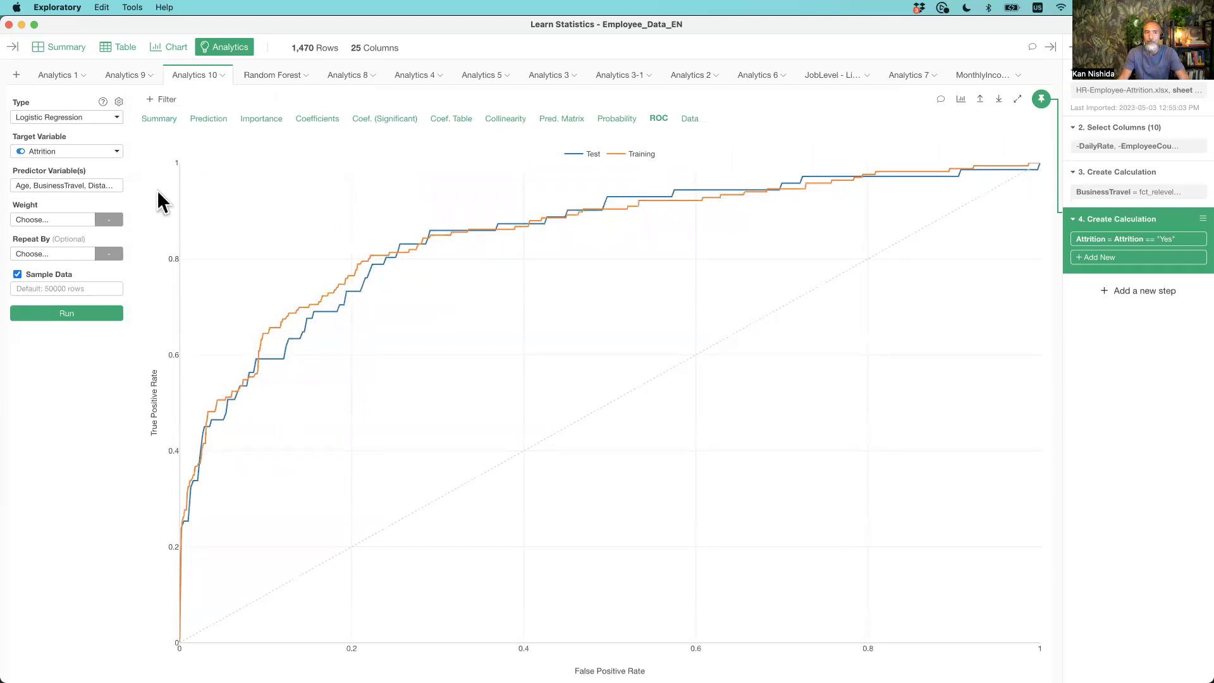
left_click(174, 118)
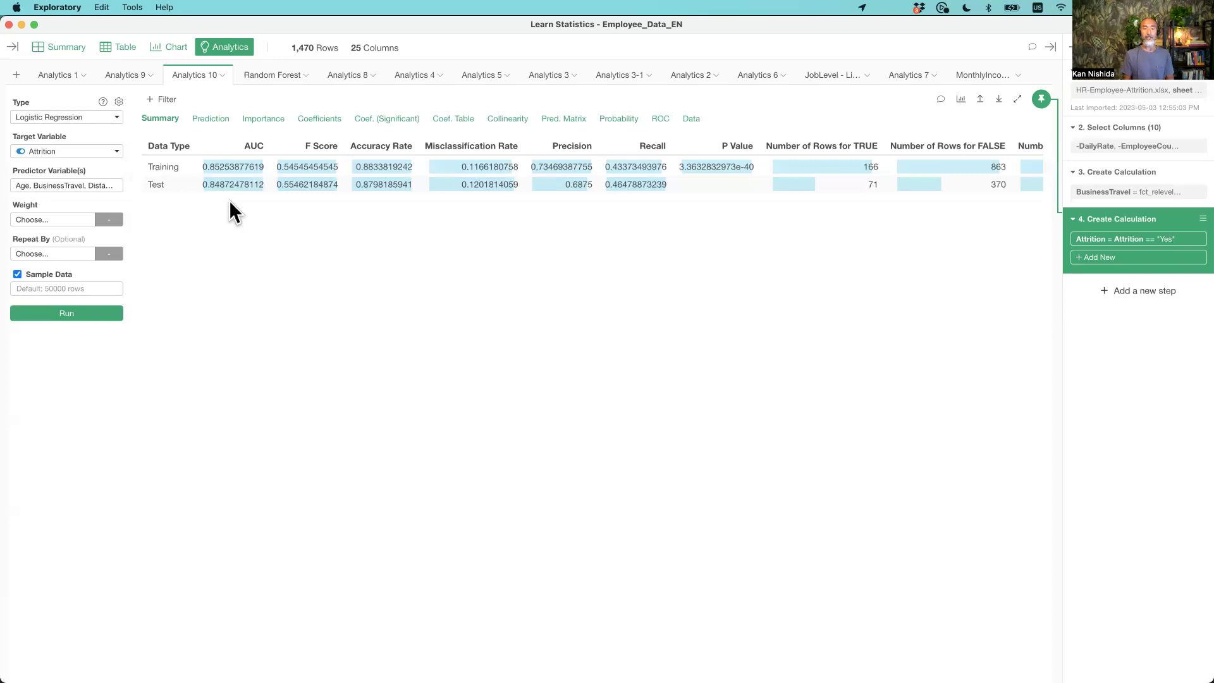
left_click(257, 119)
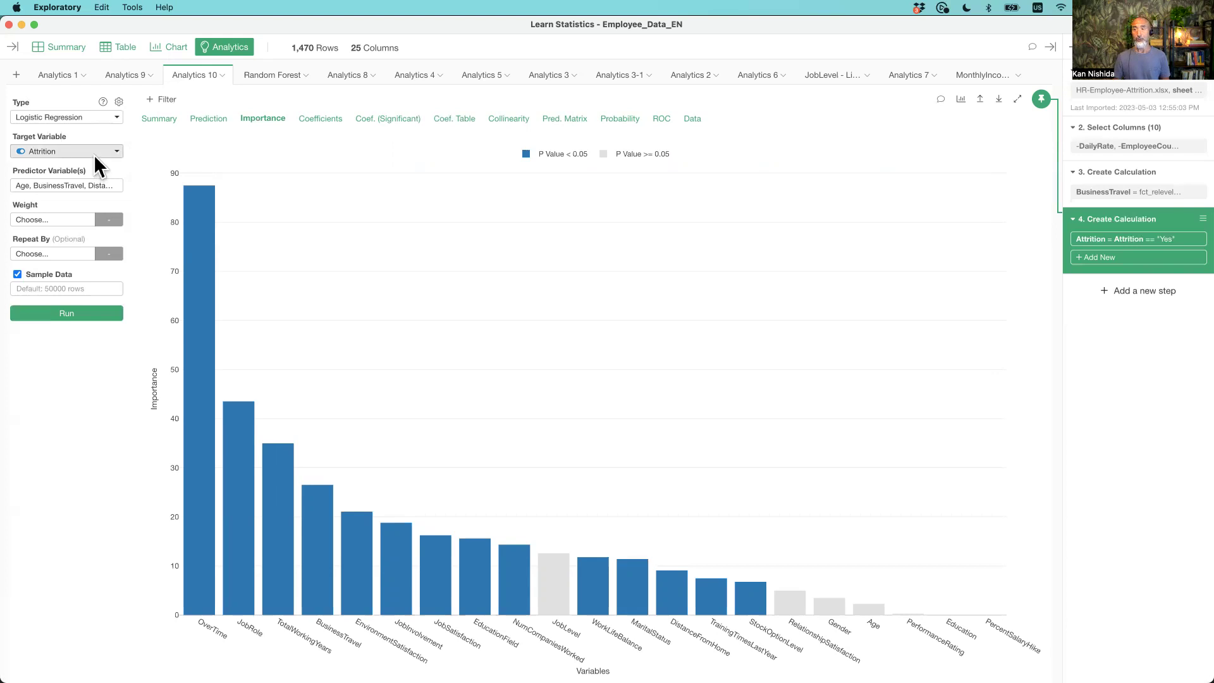
Switch to Keynote and play the slideshow from the "That's it for today!" slide through to the Information slide.
key("super+Tab")
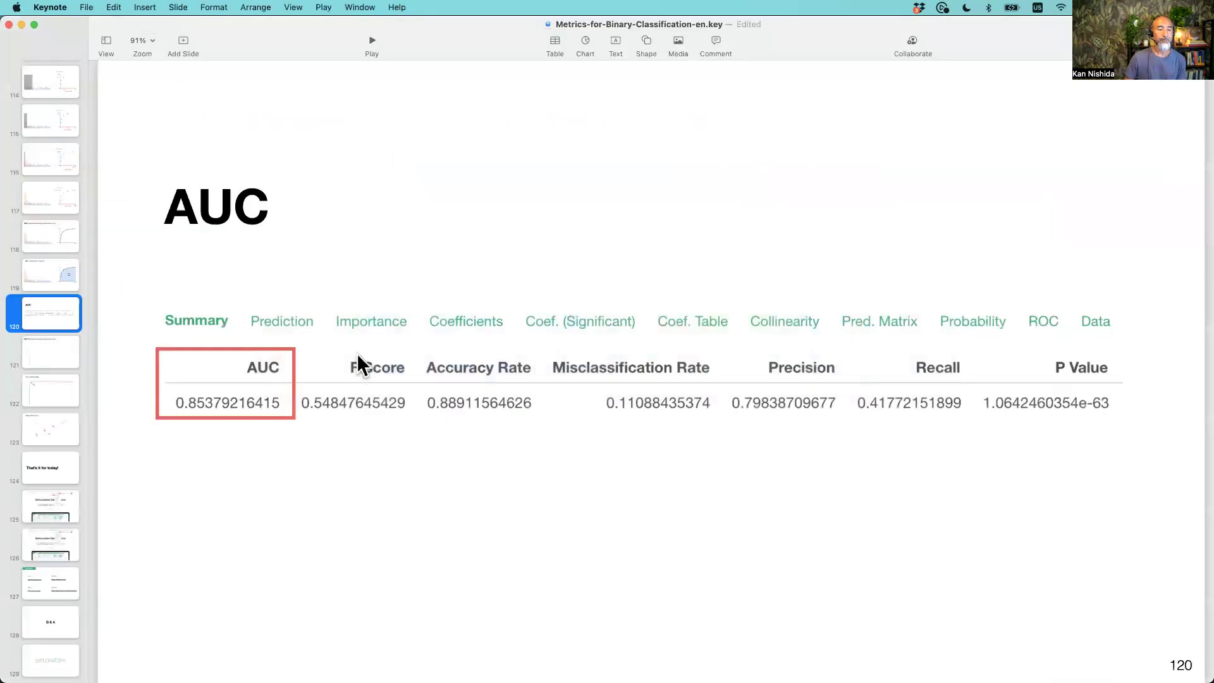
left_click(38, 467)
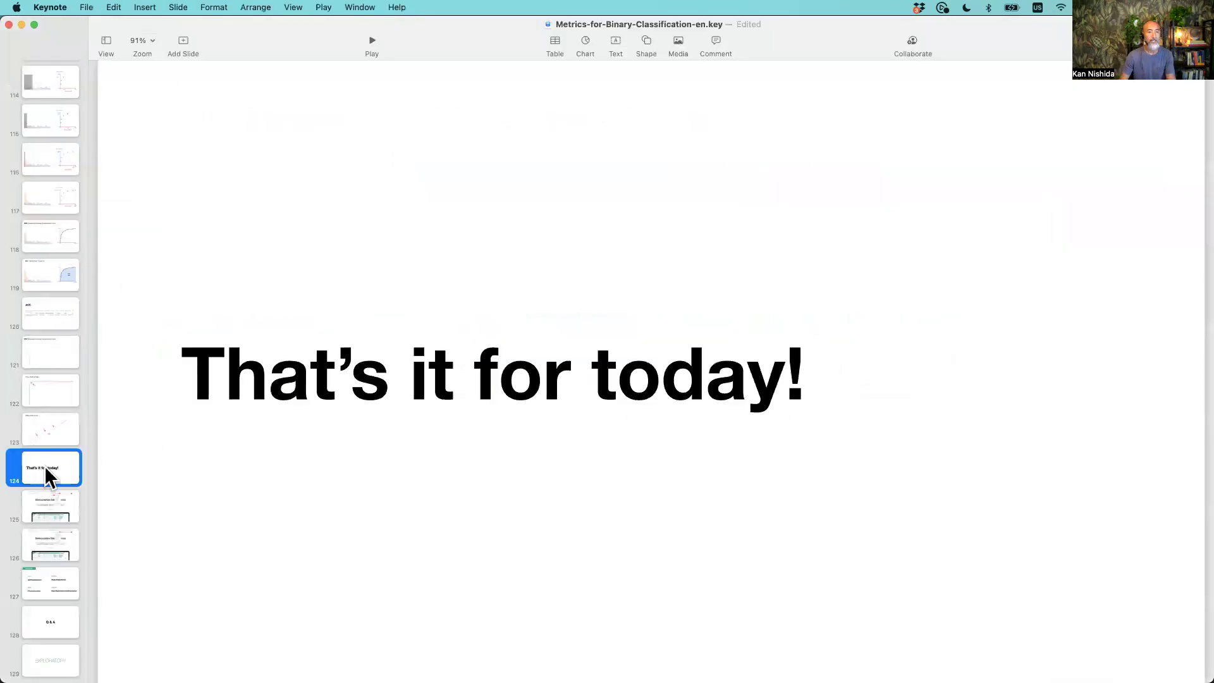
left_click(372, 40)
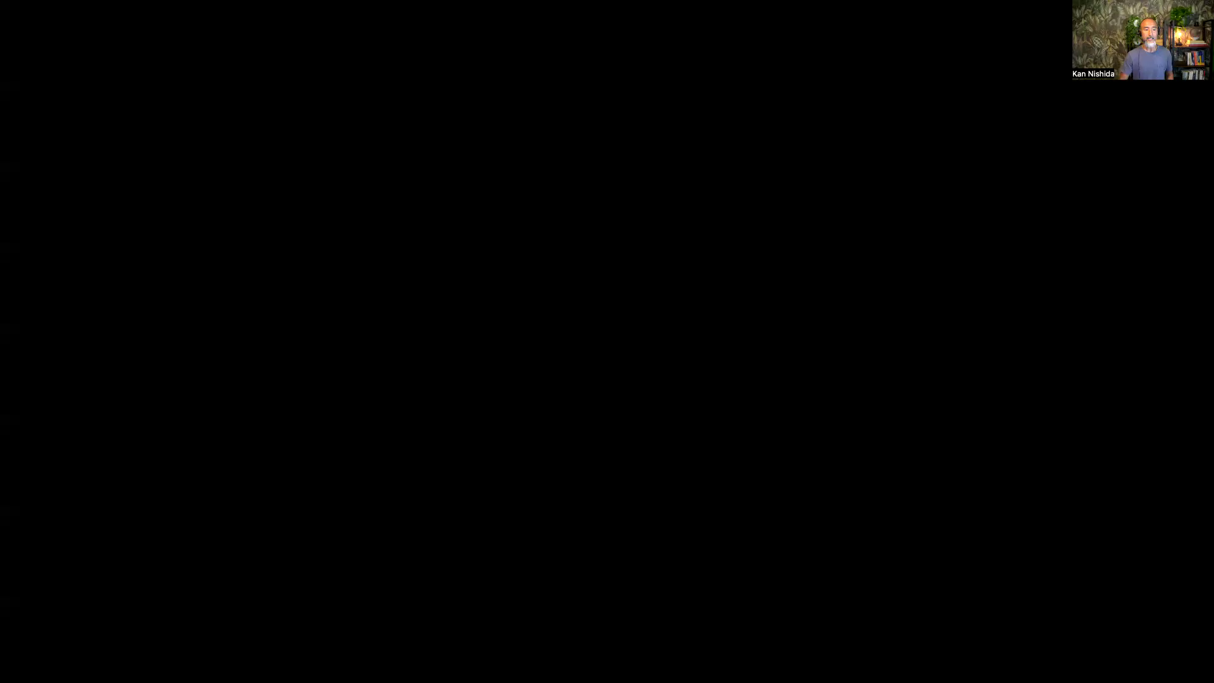
key("Right")
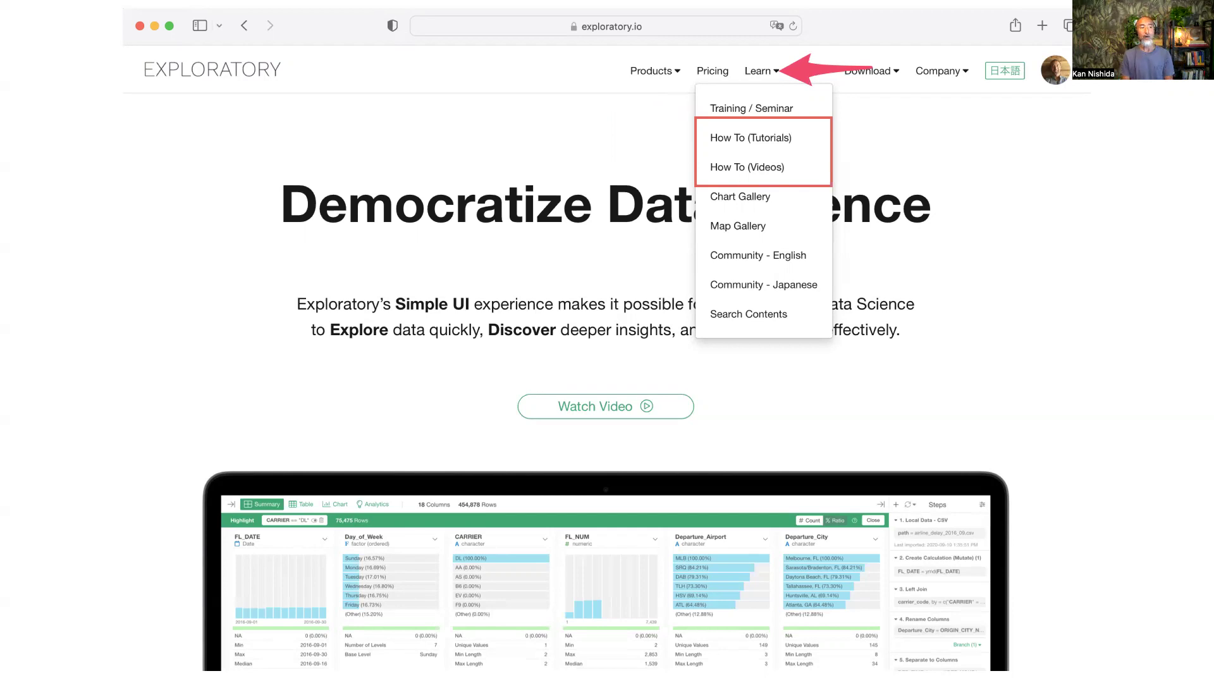
key("Right")
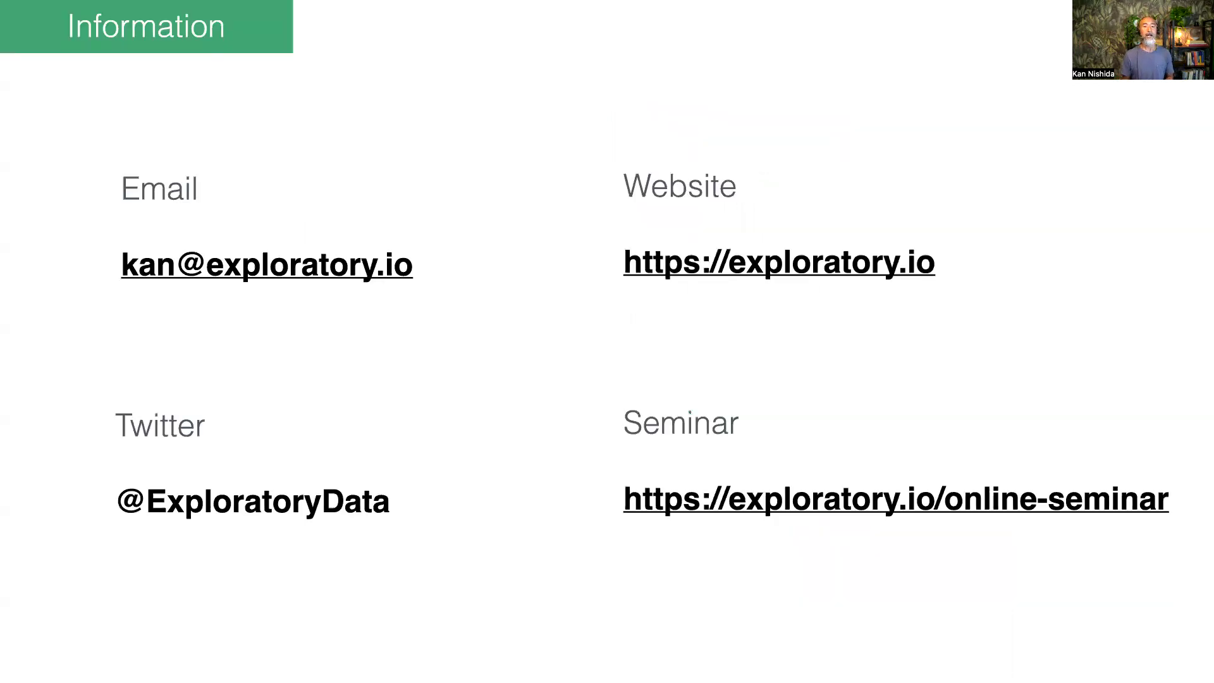